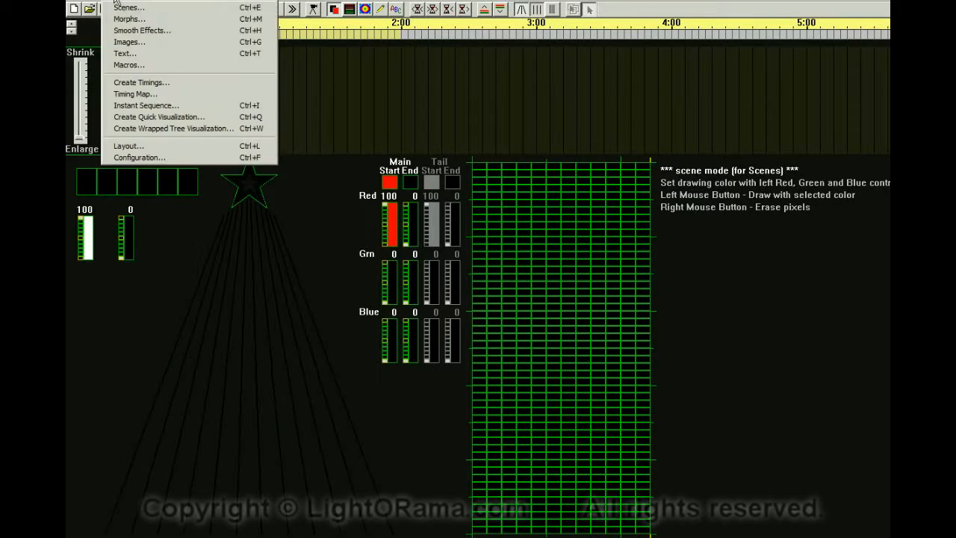
Open Instant Sequence and set the TCM 1 trigger to Rapid Fire.
click(135, 105)
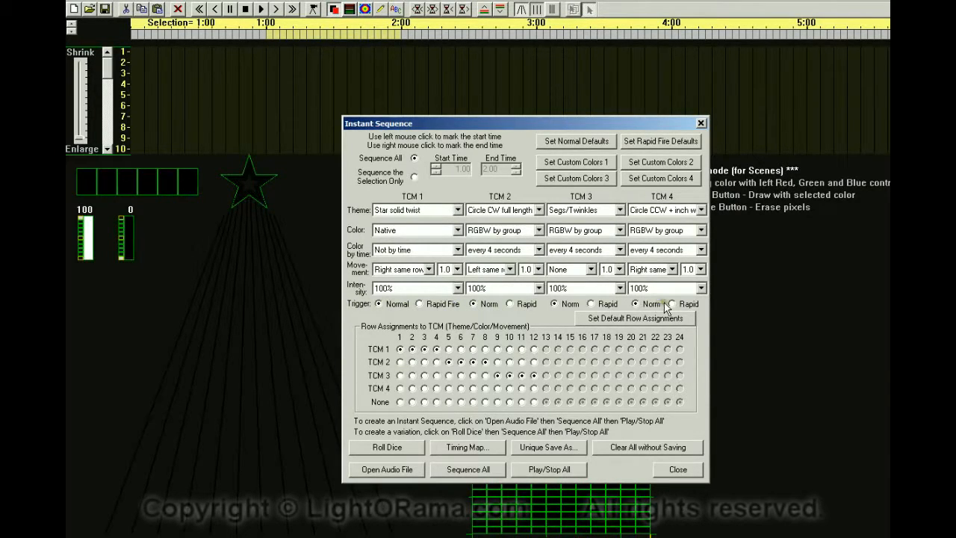
click(420, 304)
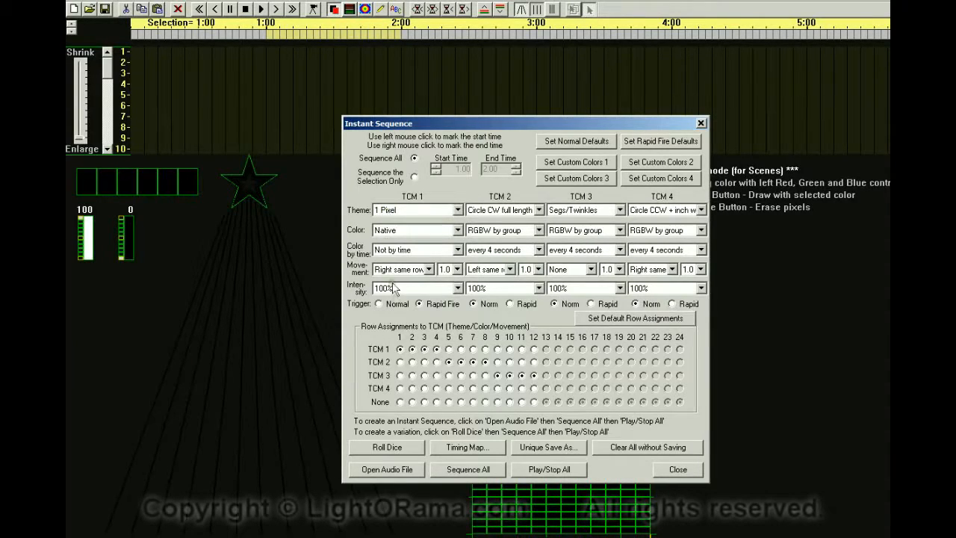
Assign rows 2 through 12 to None so only row 1 stays on TCM 1.
click(411, 402)
click(424, 402)
click(436, 402)
click(448, 402)
click(460, 402)
click(473, 401)
click(484, 402)
click(496, 402)
click(509, 401)
click(533, 402)
Open the Timing Map, turn off Set Theme, Color and Movement, and apply the Low to High frequency spectrum.
click(461, 446)
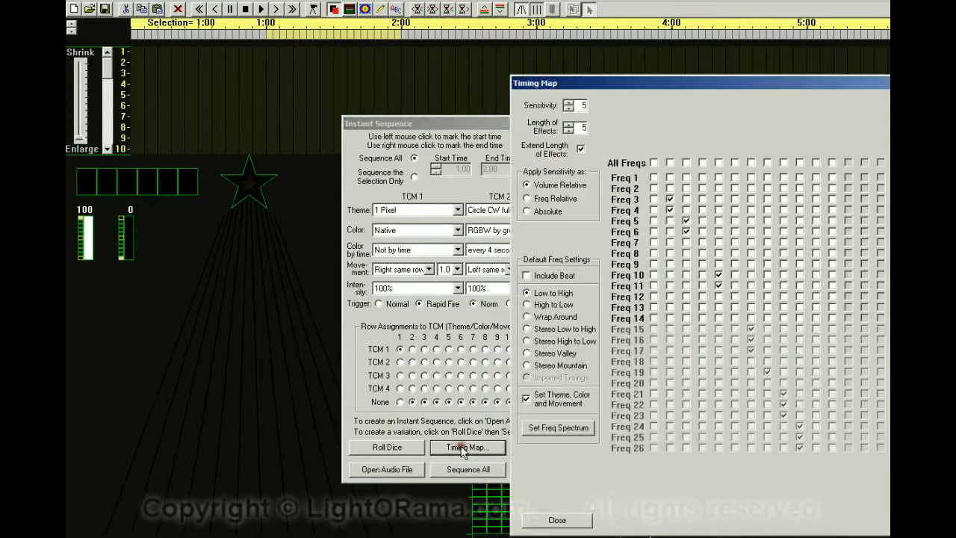
drag(743, 90, 458, 73)
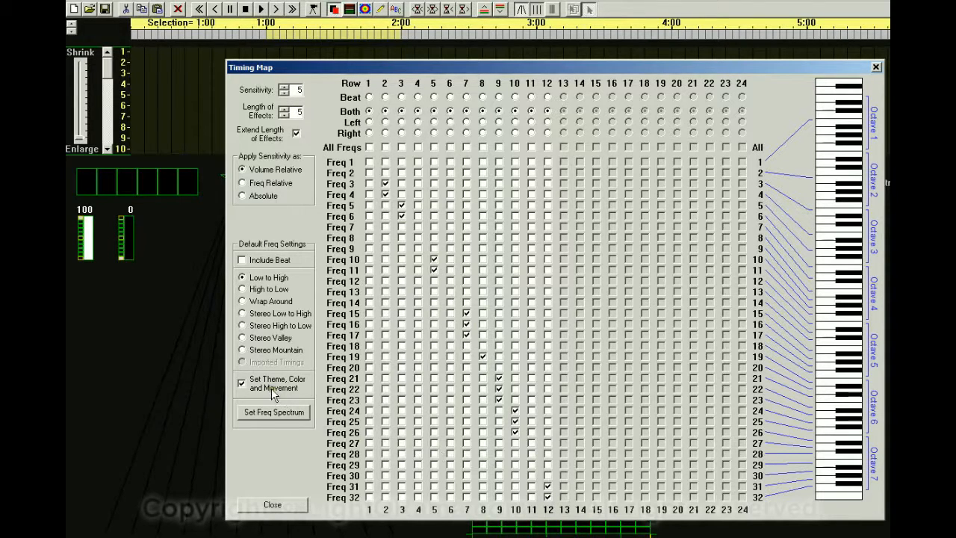
click(269, 415)
click(242, 382)
click(240, 384)
click(270, 418)
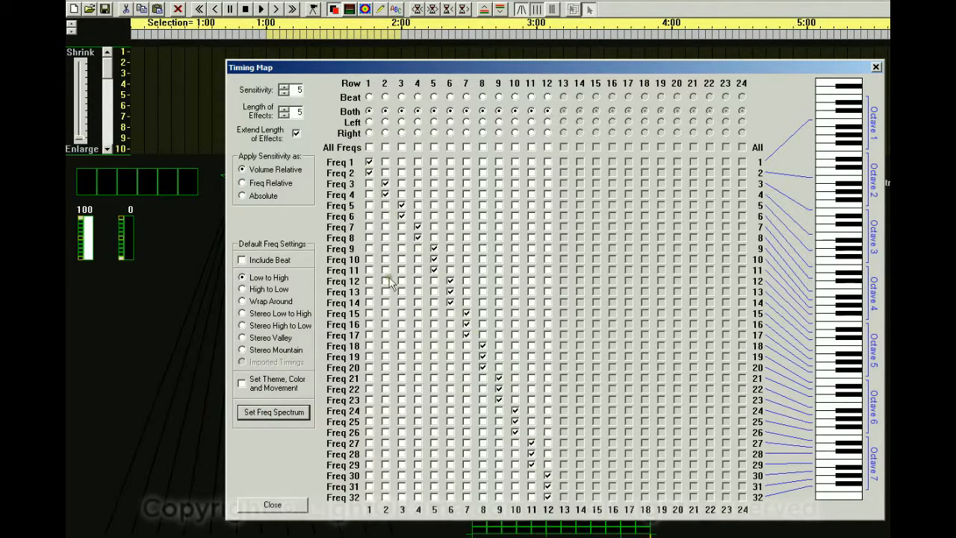
Apply the High to Low frequency spectrum, then reapply Low to High.
click(241, 289)
click(263, 416)
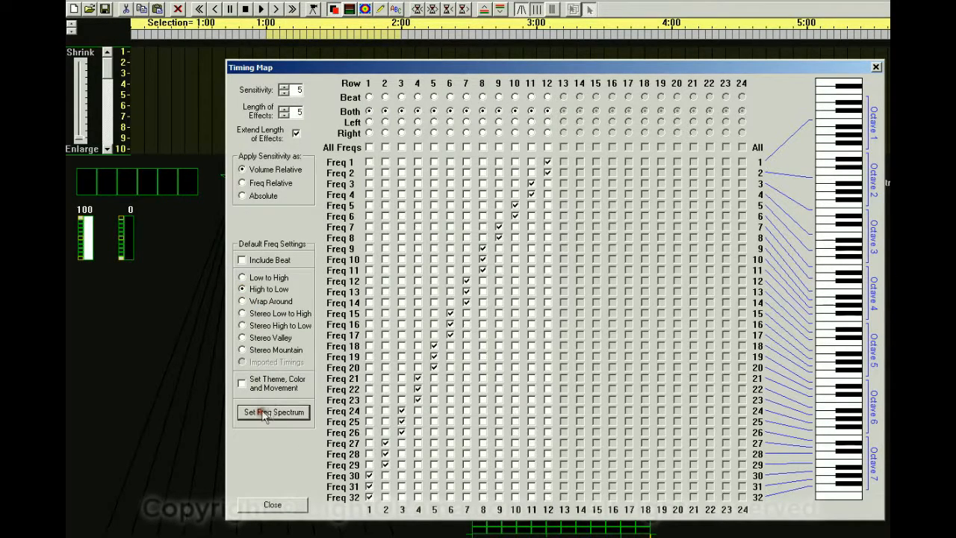
click(242, 278)
click(255, 418)
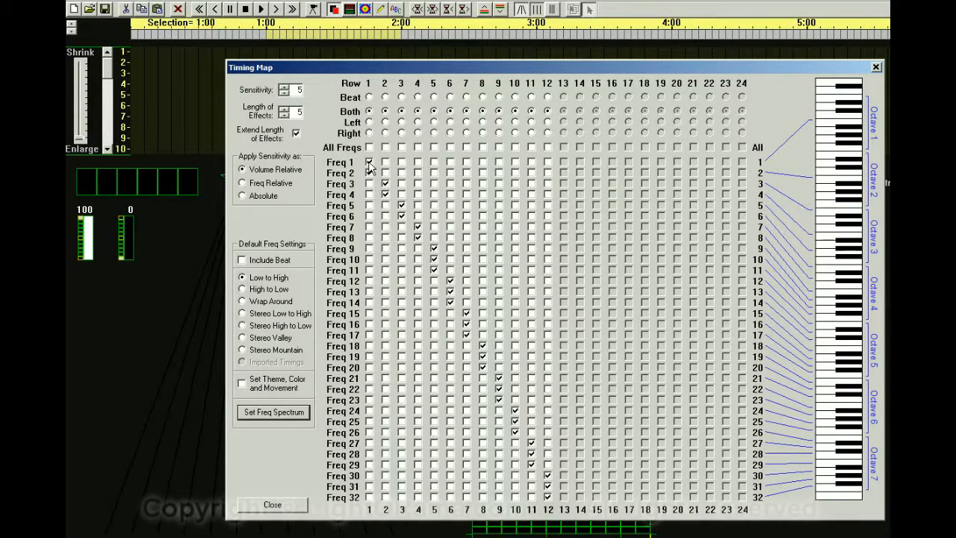
Toggle the Freq 1 and Freq 2 checkboxes for row 1 in the timing map and move the map aside.
click(368, 173)
click(365, 161)
click(369, 162)
click(369, 173)
click(369, 162)
click(369, 173)
drag(295, 69, 867, 77)
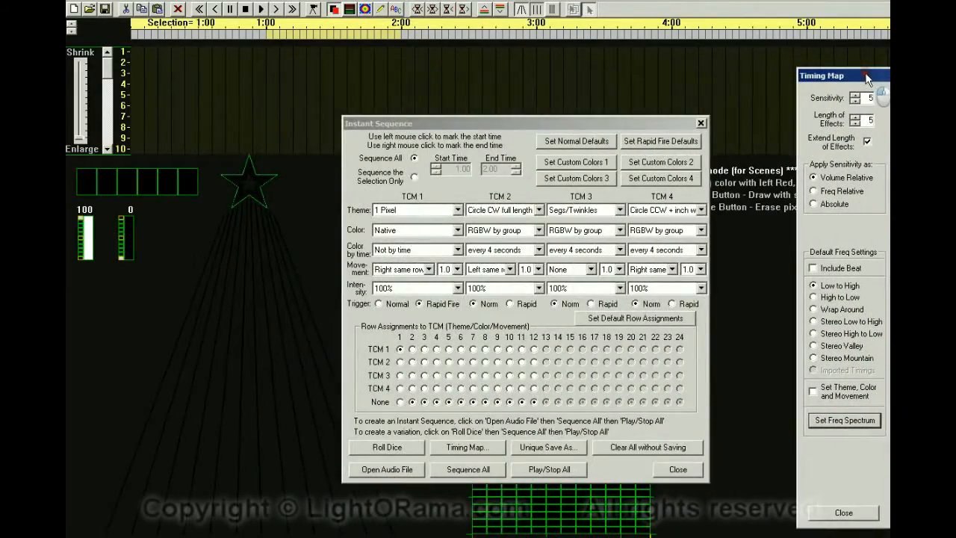
Open the audio file HallelujahChorus.mp3 for the instant sequence.
drag(512, 126, 643, 123)
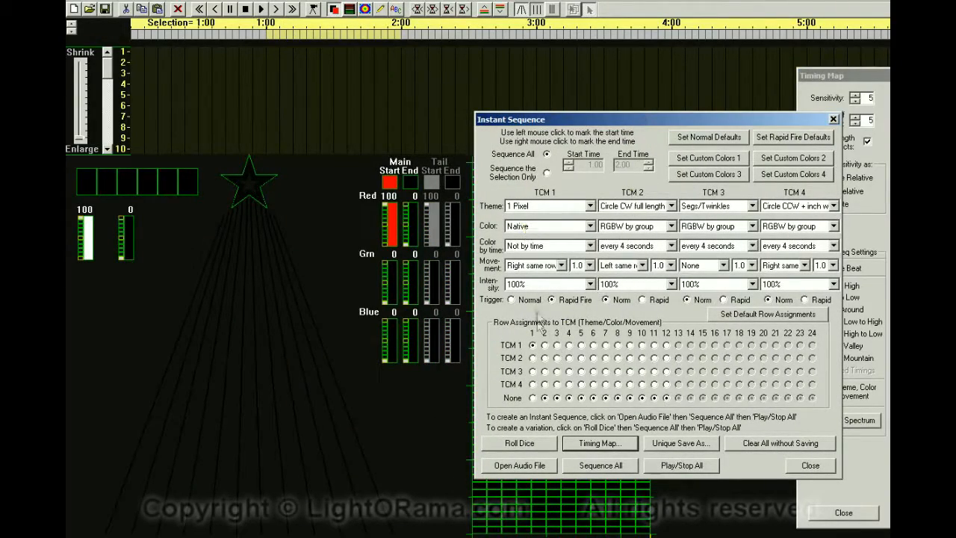
click(519, 465)
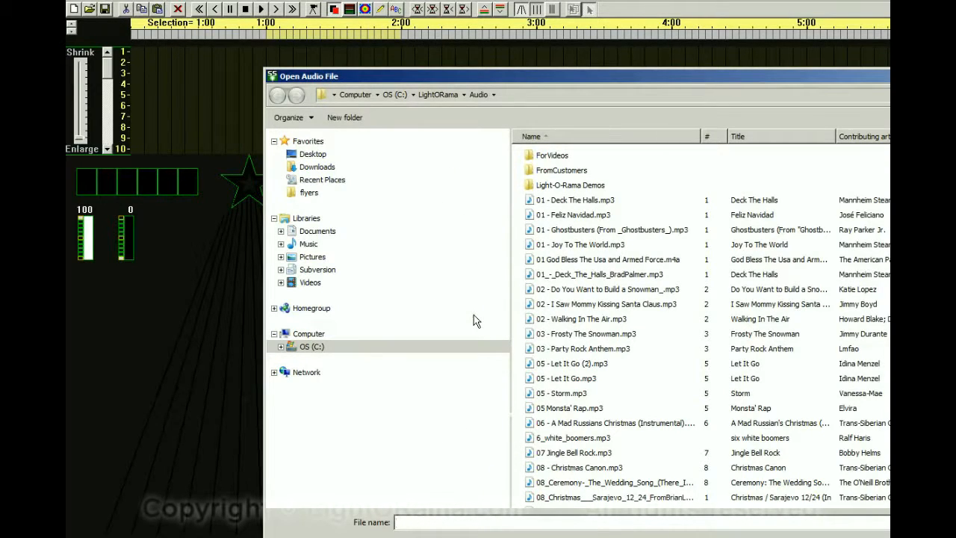
text(hal)
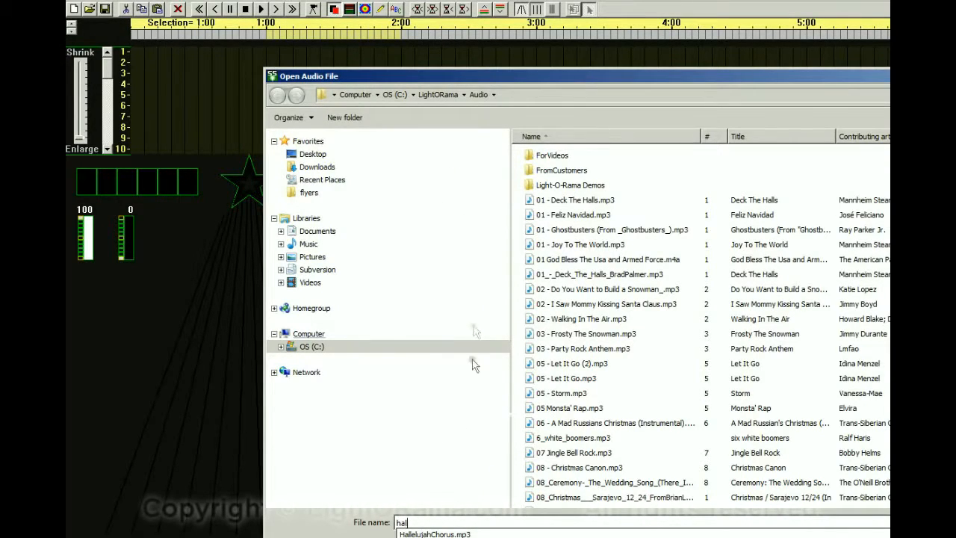
click(459, 533)
key(Return)
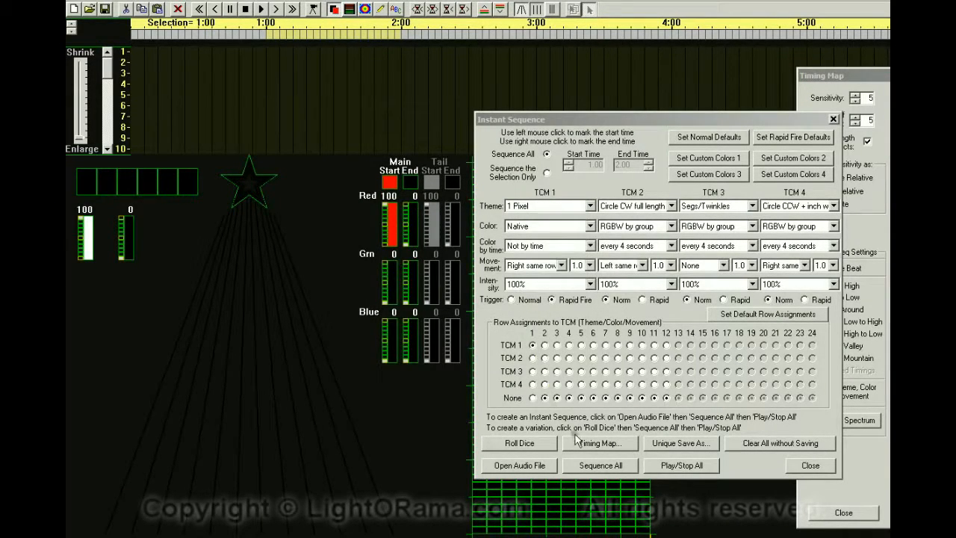
Generate the sequence for the whole song and play it back.
click(602, 465)
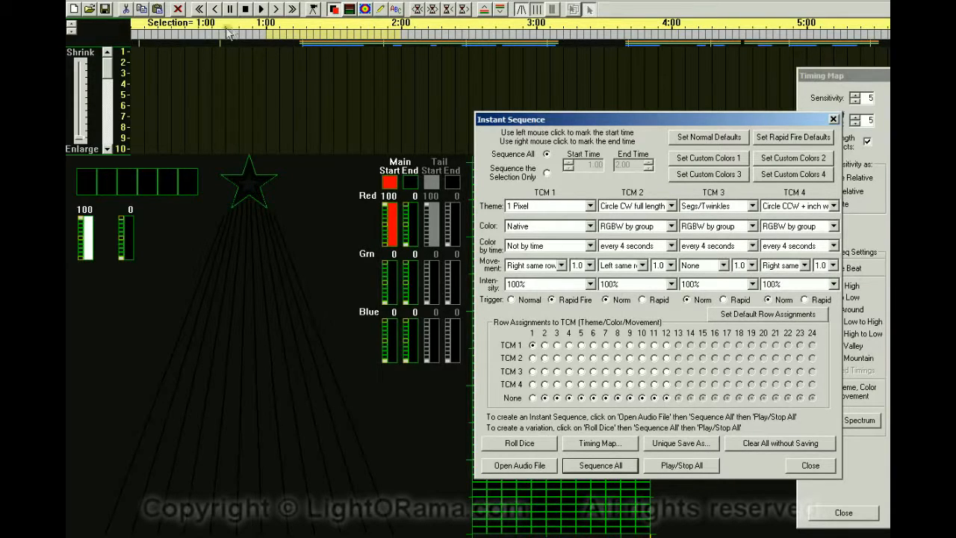
click(276, 11)
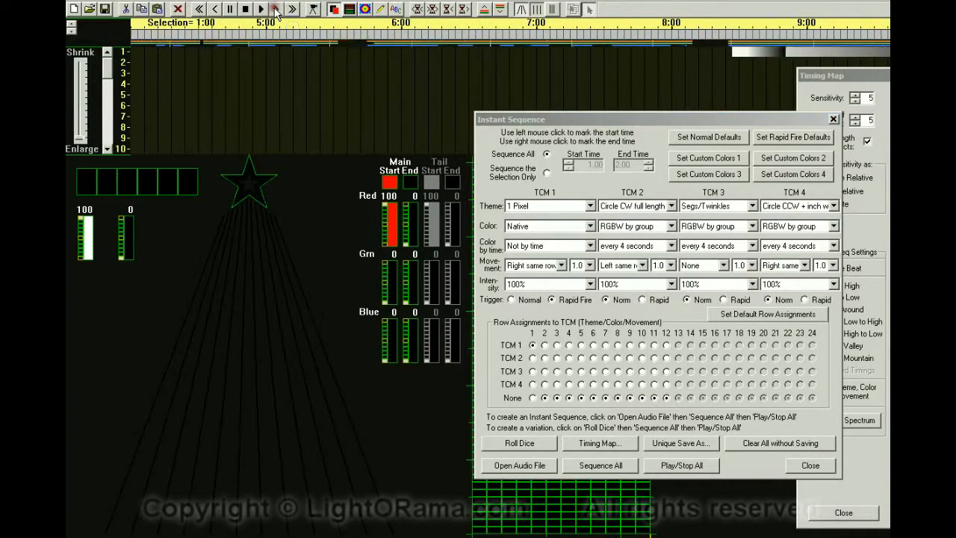
drag(628, 116, 661, 186)
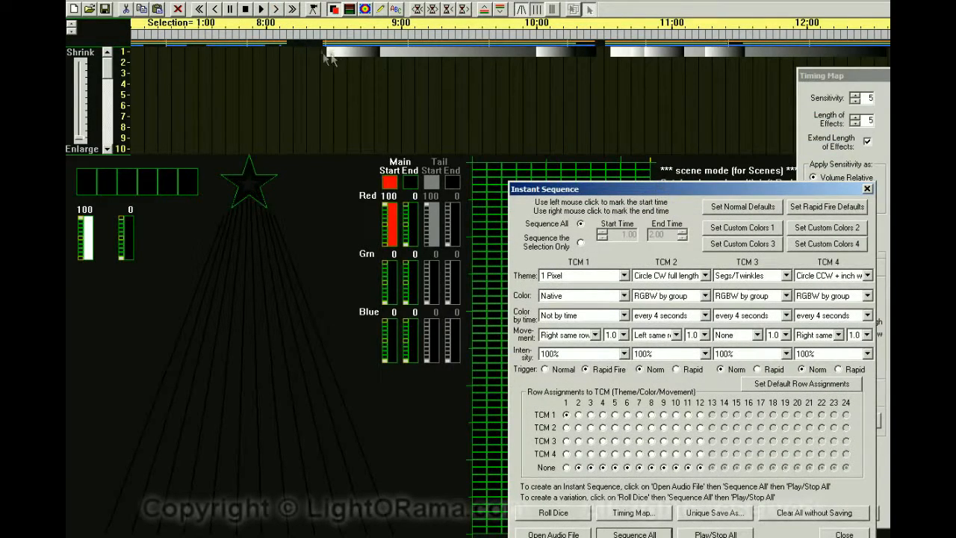
click(313, 9)
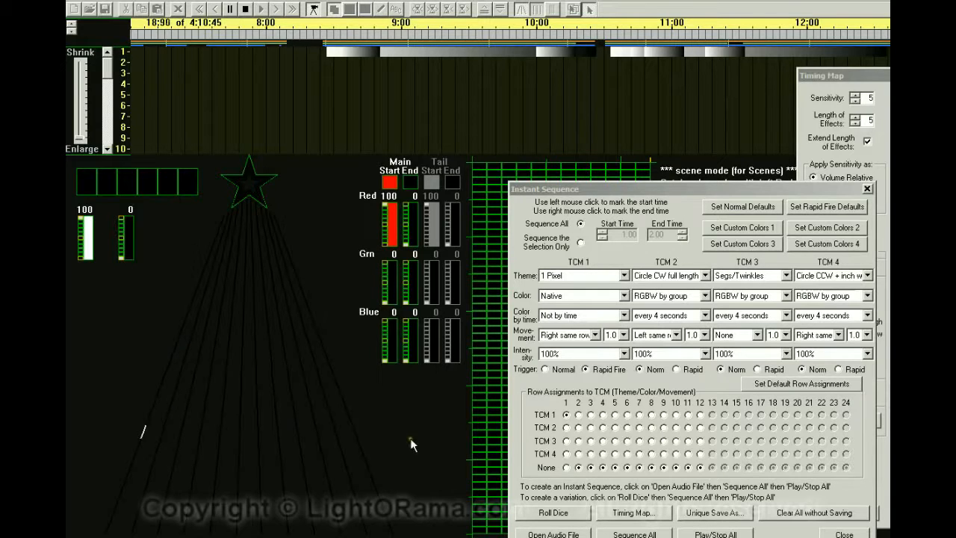
click(709, 532)
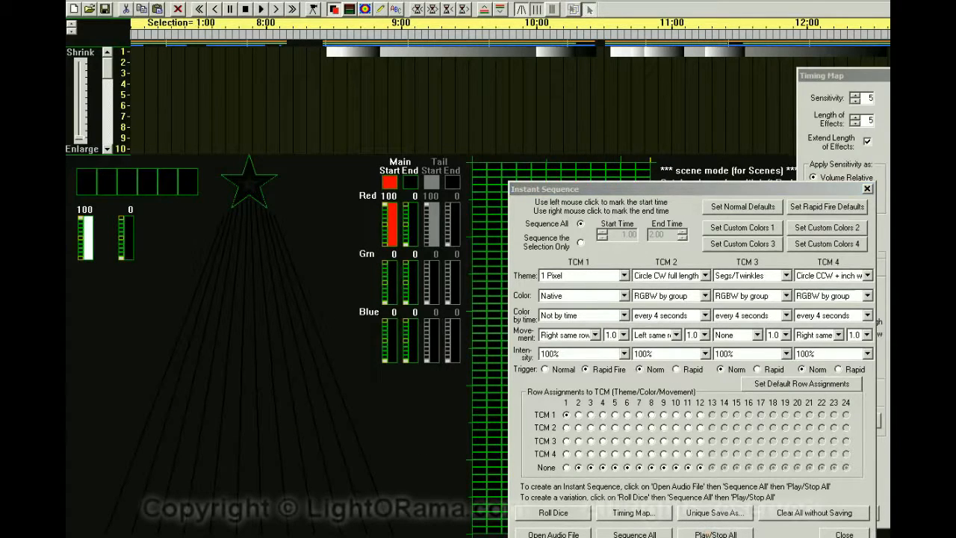
Check additional low frequencies up to Freq 8 for row 1 in the timing map.
drag(844, 75, 445, 64)
click(377, 174)
click(378, 186)
click(377, 196)
click(378, 207)
click(378, 229)
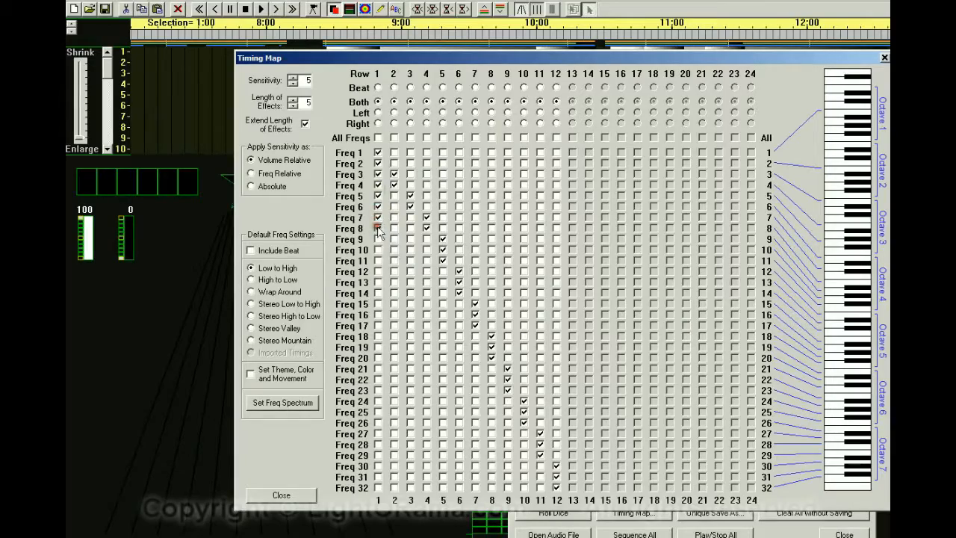
drag(355, 64, 859, 57)
Regenerate the whole sequence, accepting new timings and erasing the current sequence.
click(633, 531)
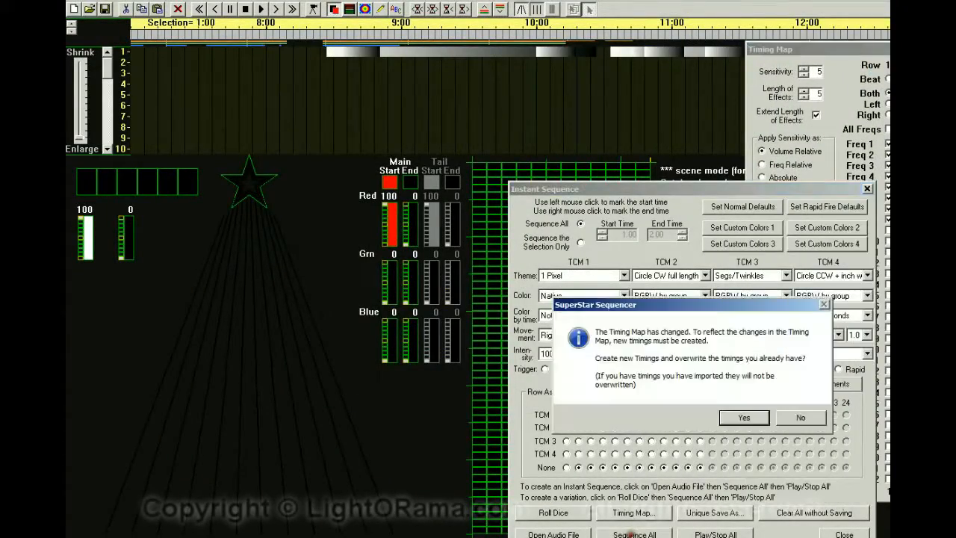
click(735, 418)
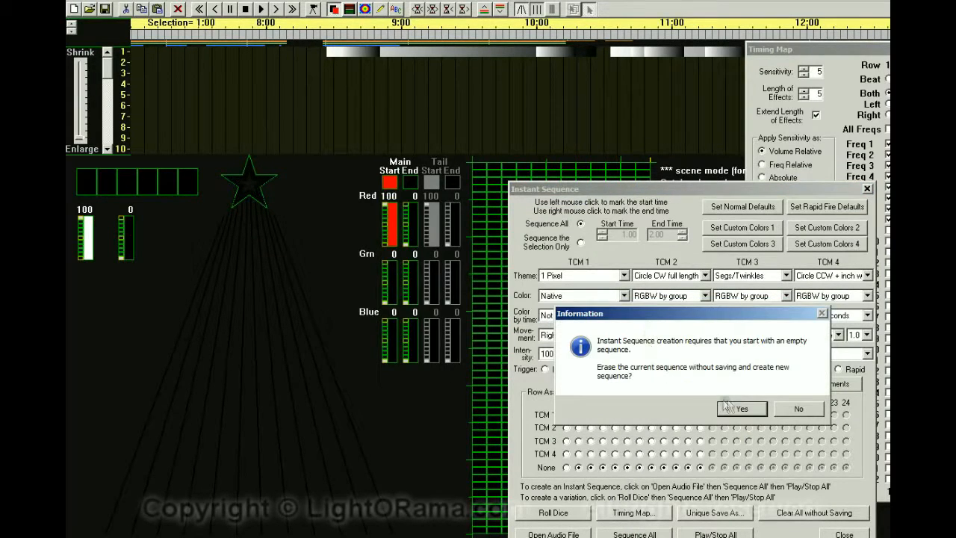
click(737, 412)
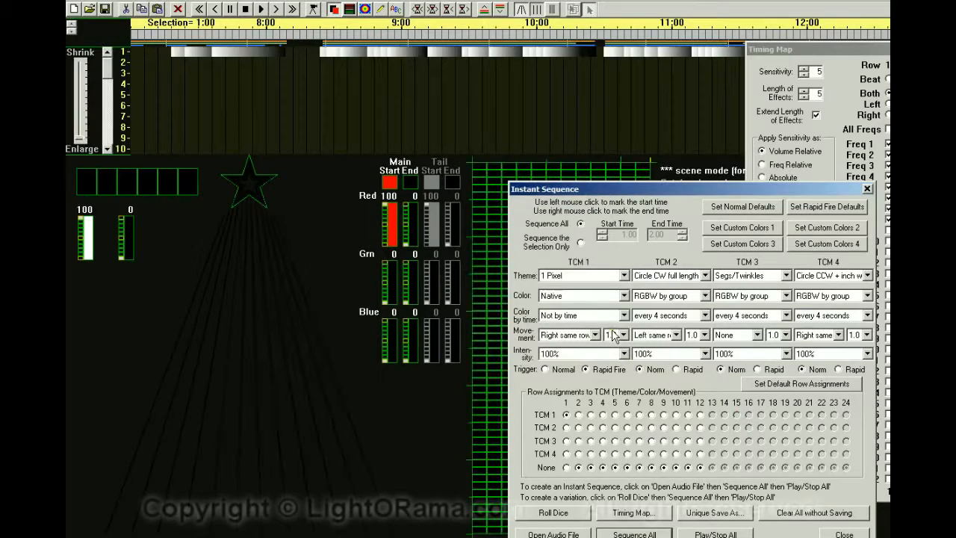
Play back the regenerated sequence from the start and stop it.
click(218, 10)
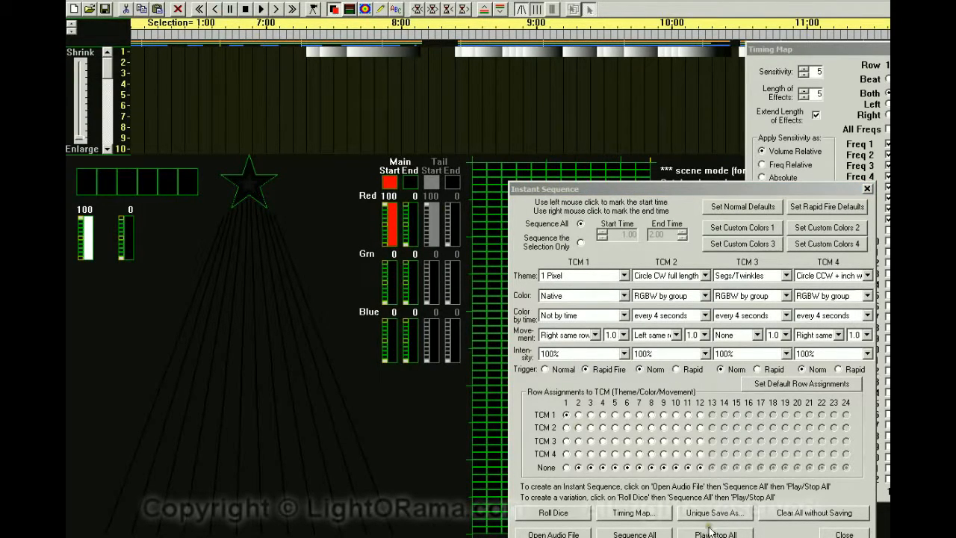
drag(681, 191, 680, 132)
click(717, 475)
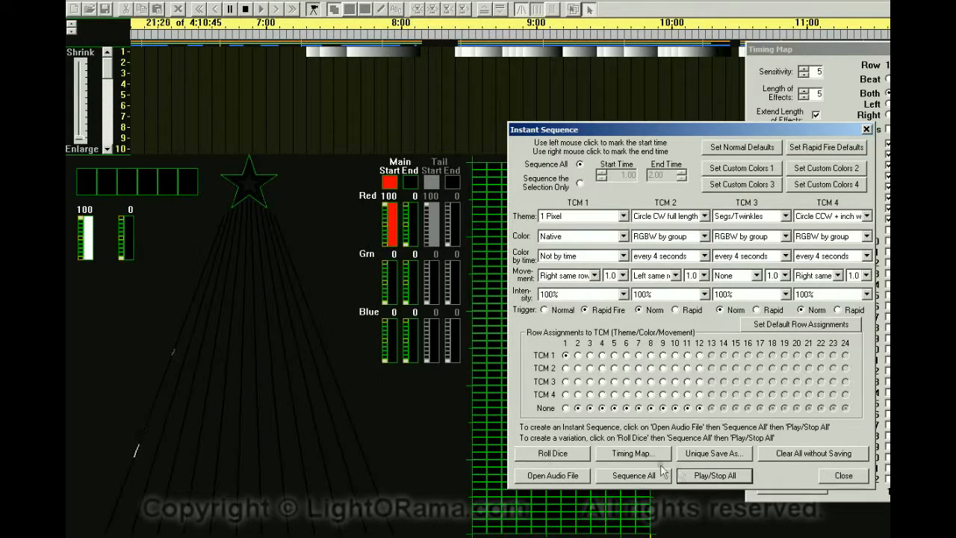
click(715, 475)
Toggle the All Freqs option for row 1 in the timing map.
drag(928, 53, 385, 54)
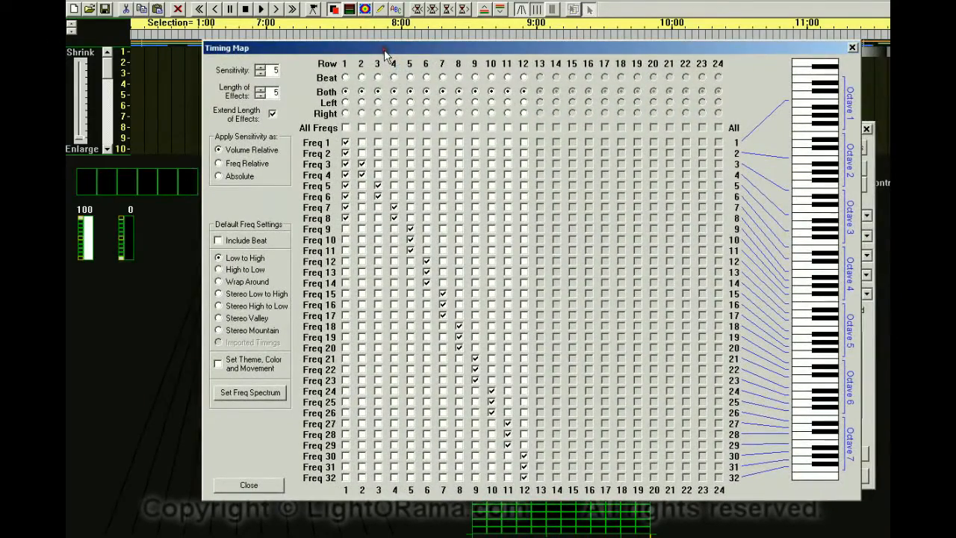
click(345, 128)
click(345, 128)
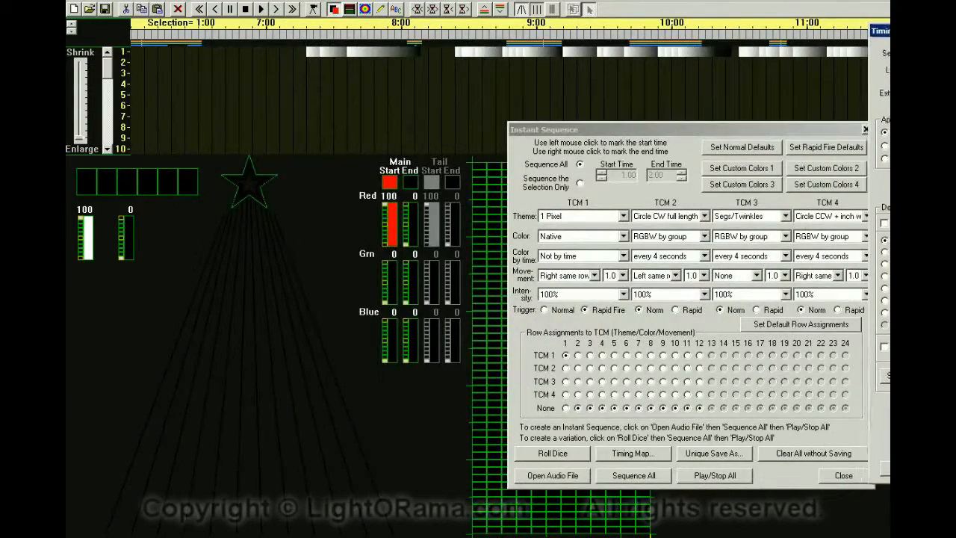
Regenerate the whole sequence, confirming the new timings and erasing the existing sequence.
click(638, 474)
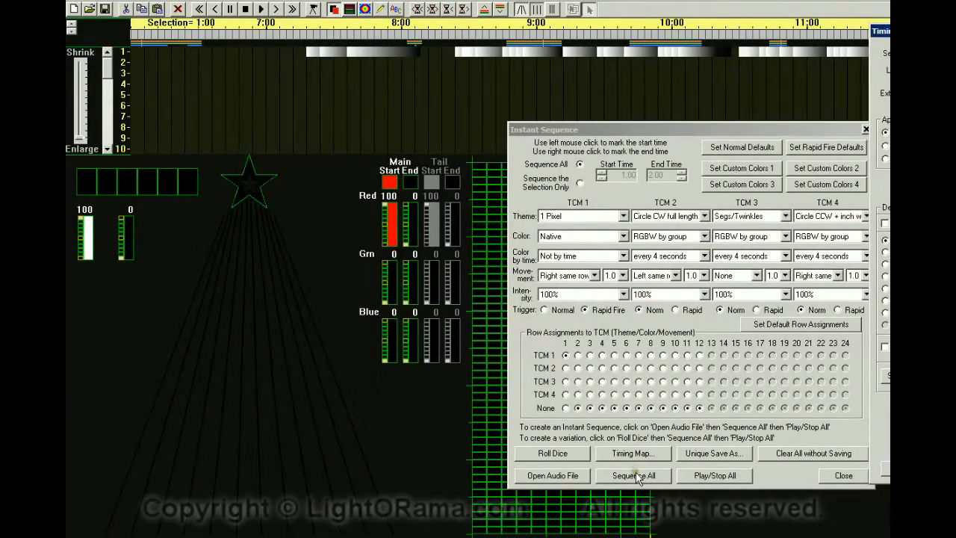
click(741, 357)
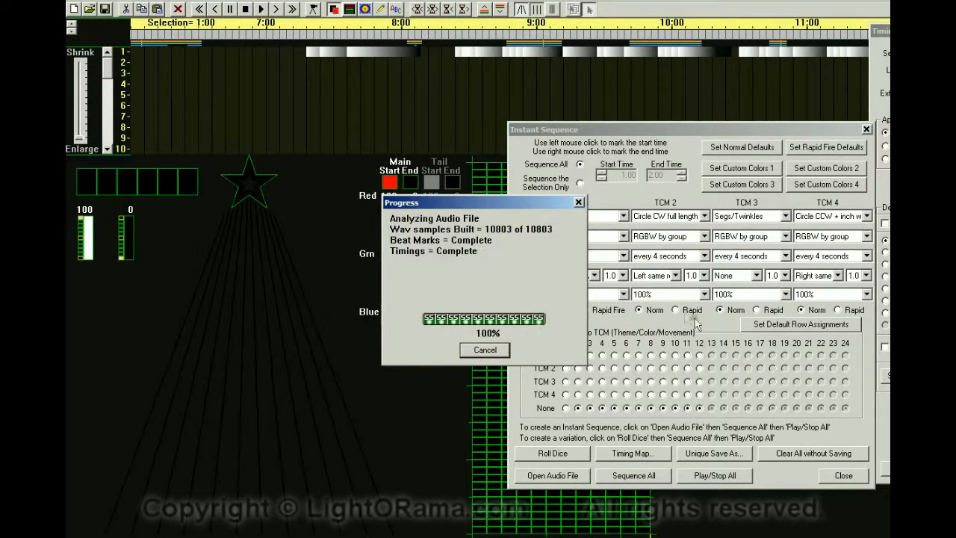
click(738, 351)
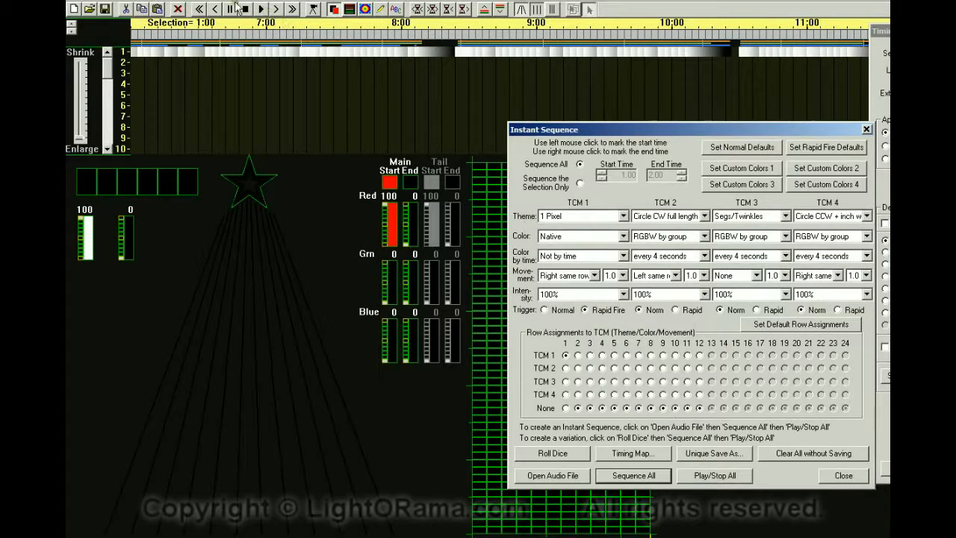
Play the sequence from the beginning and stop it.
click(198, 9)
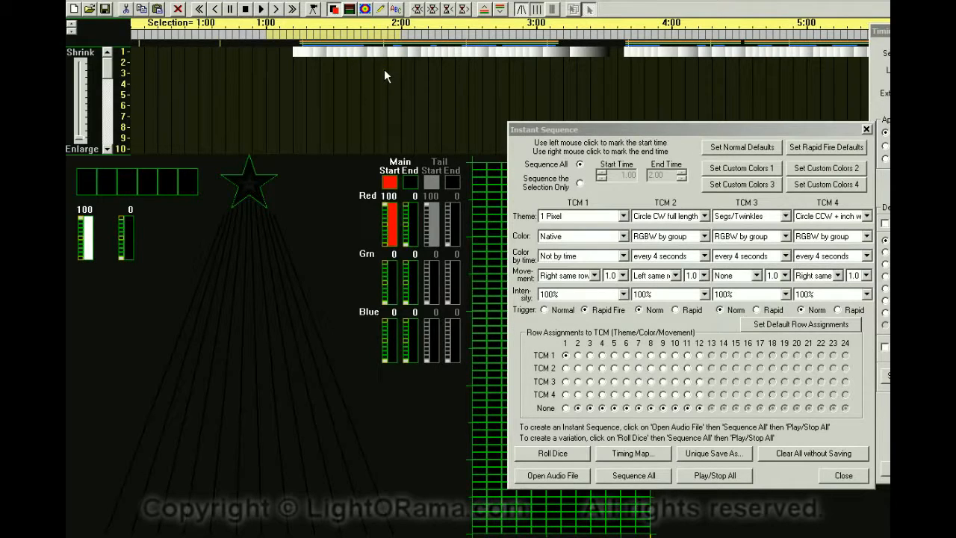
click(705, 475)
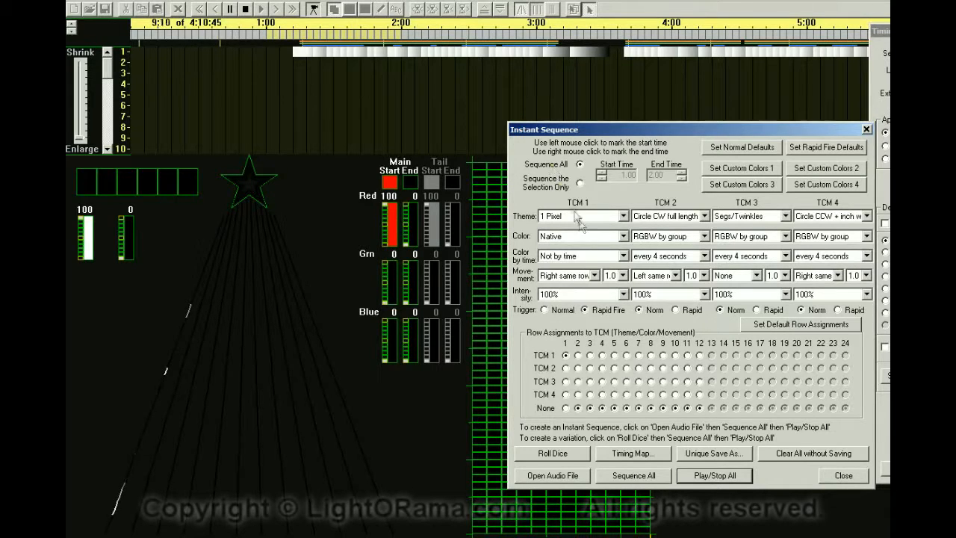
click(702, 477)
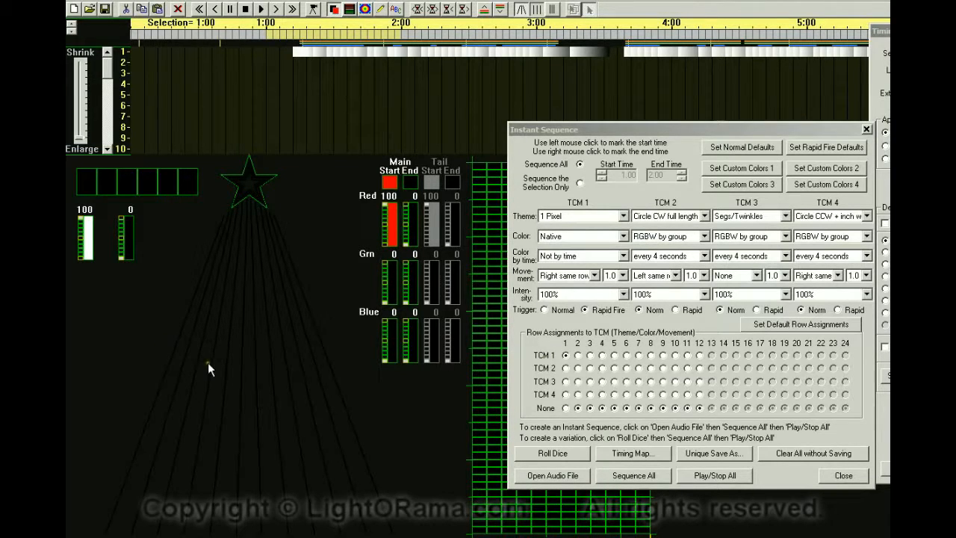
Set TCM 1 color to RGBW by group and regenerate the whole sequence.
click(623, 238)
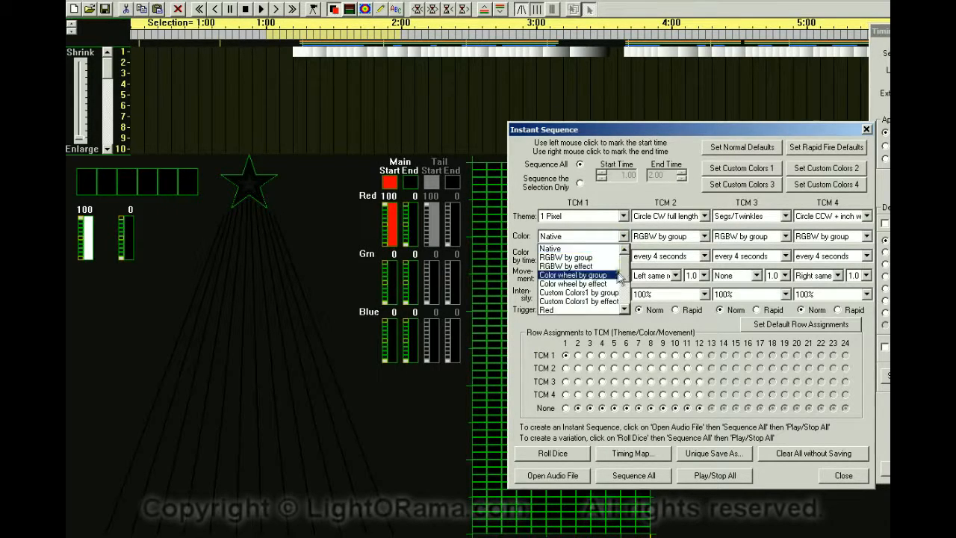
click(593, 259)
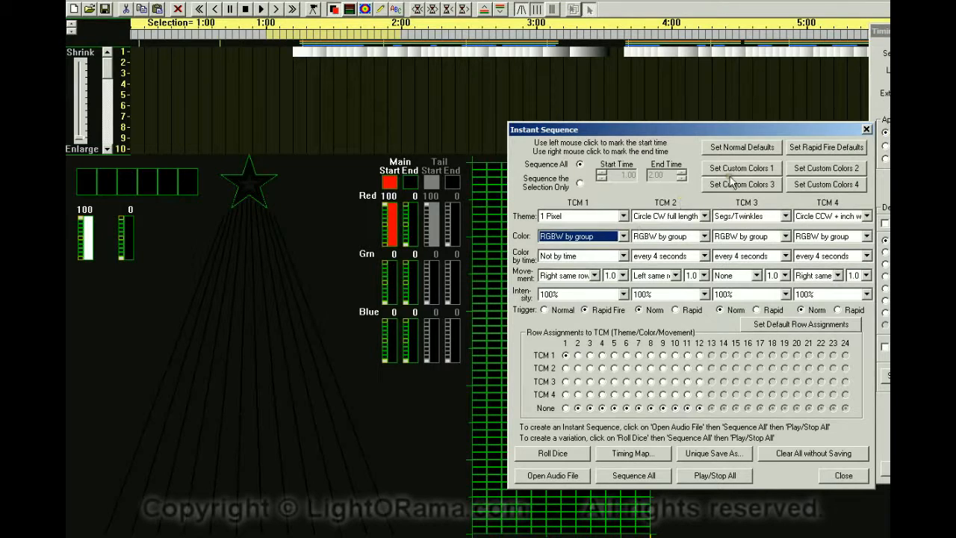
click(623, 477)
click(729, 348)
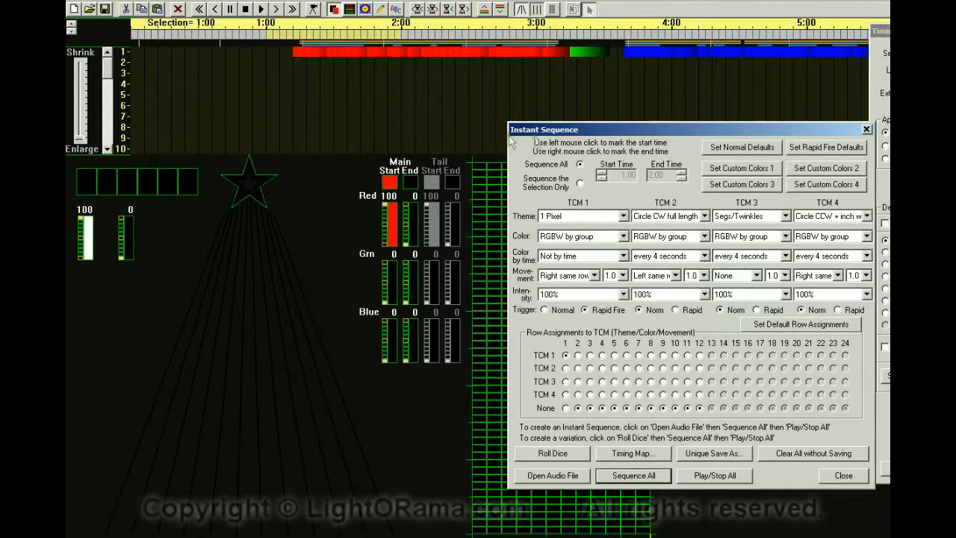
drag(597, 136, 562, 162)
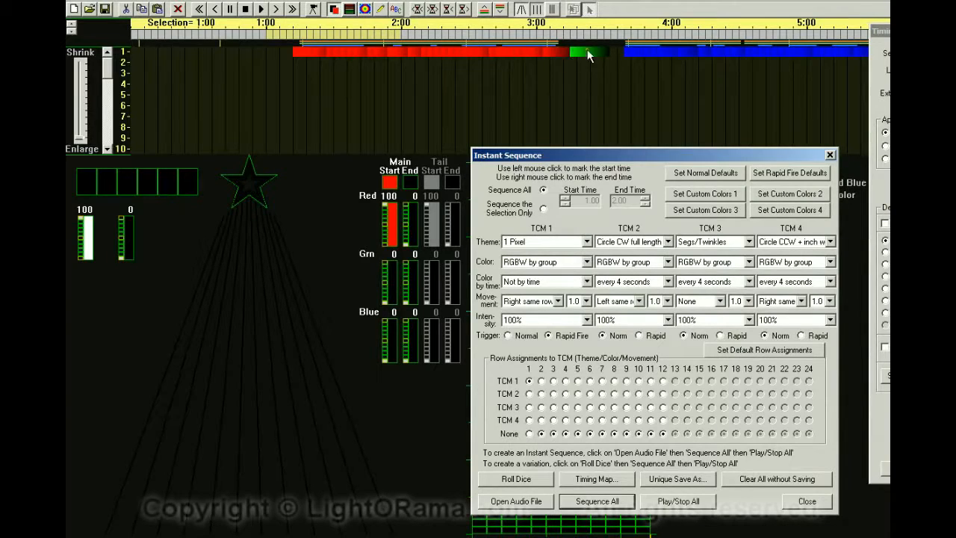
Scroll along the timeline to inspect row 1's generated effects, then return to the start.
click(274, 10)
click(274, 10)
click(274, 10)
click(274, 10)
click(274, 11)
click(274, 10)
click(274, 10)
click(274, 10)
click(274, 10)
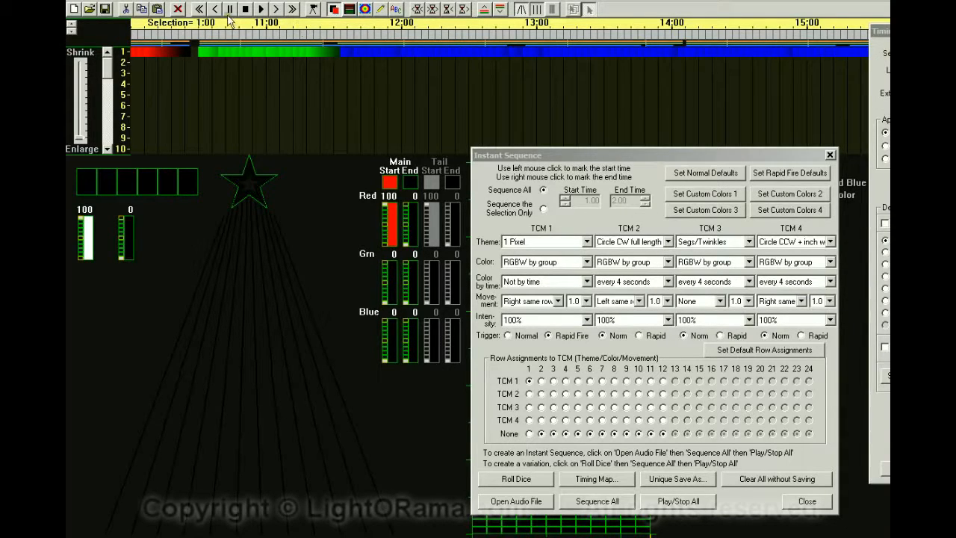
click(198, 10)
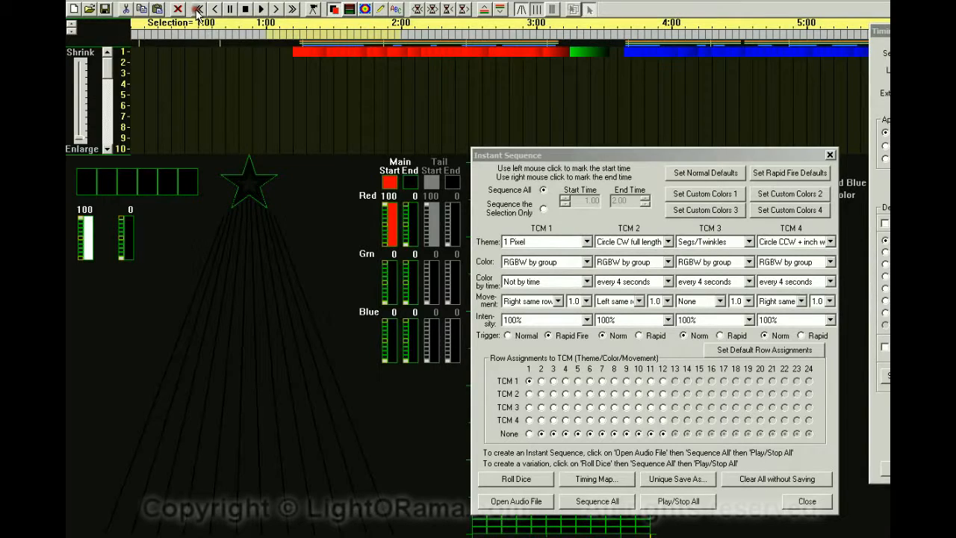
Play the sequence and stop it.
click(312, 9)
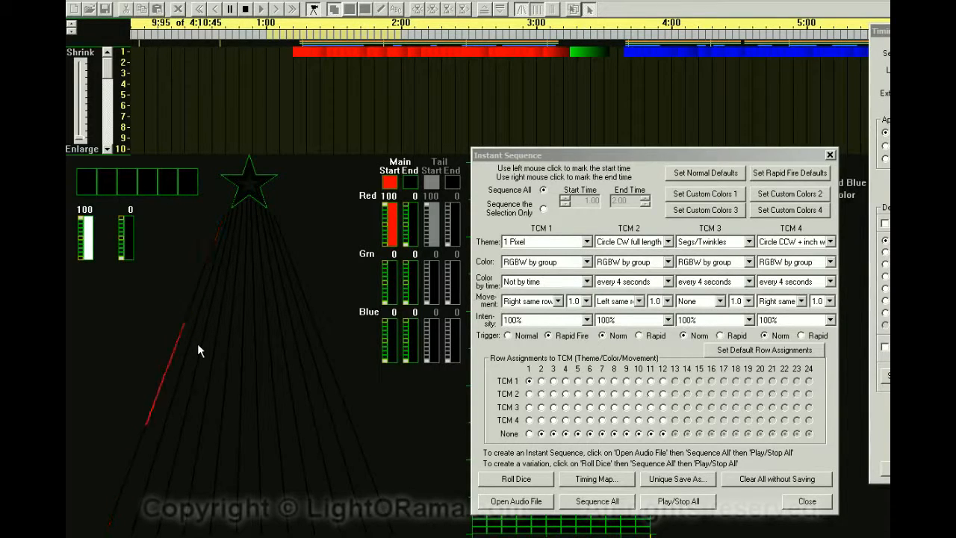
click(678, 503)
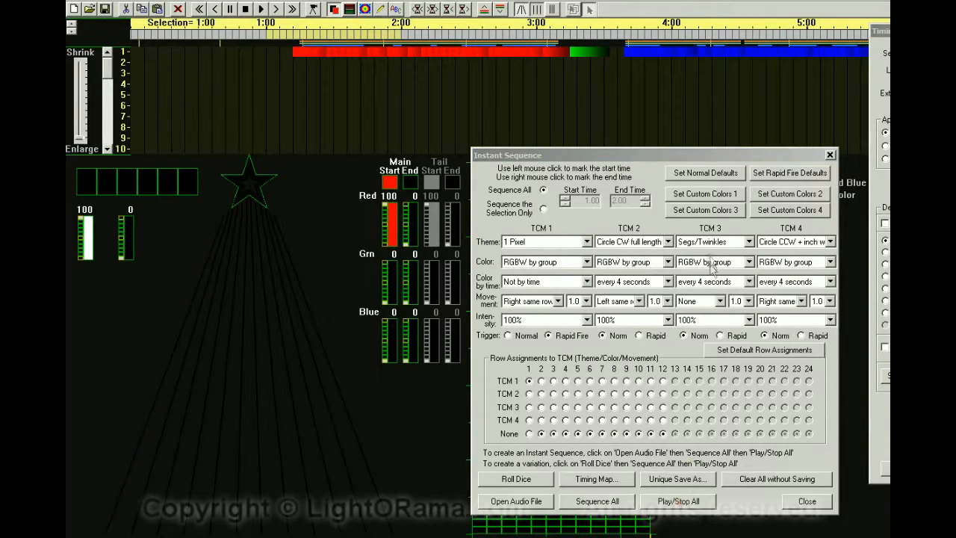
Define Custom Colors 1 as three colors: red, orange and yellow.
click(706, 194)
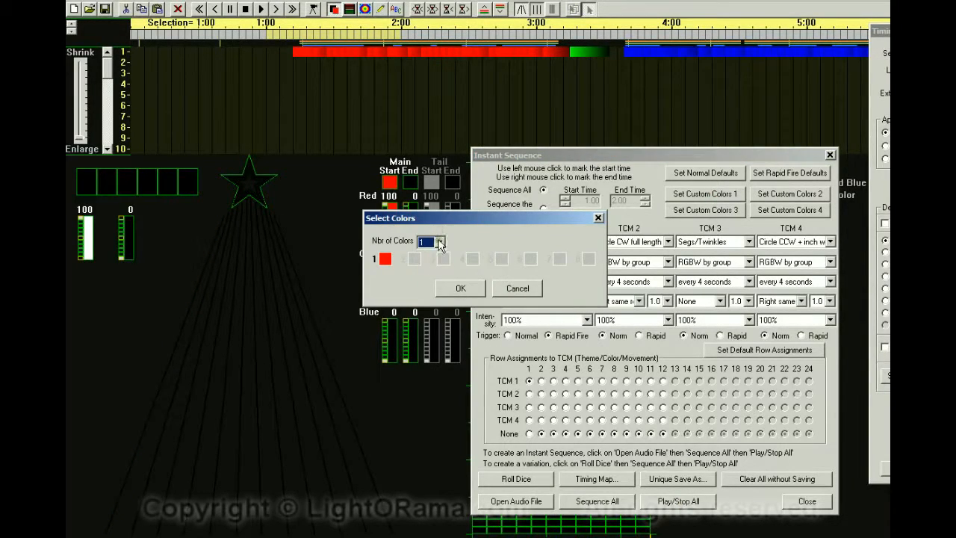
click(440, 243)
click(426, 270)
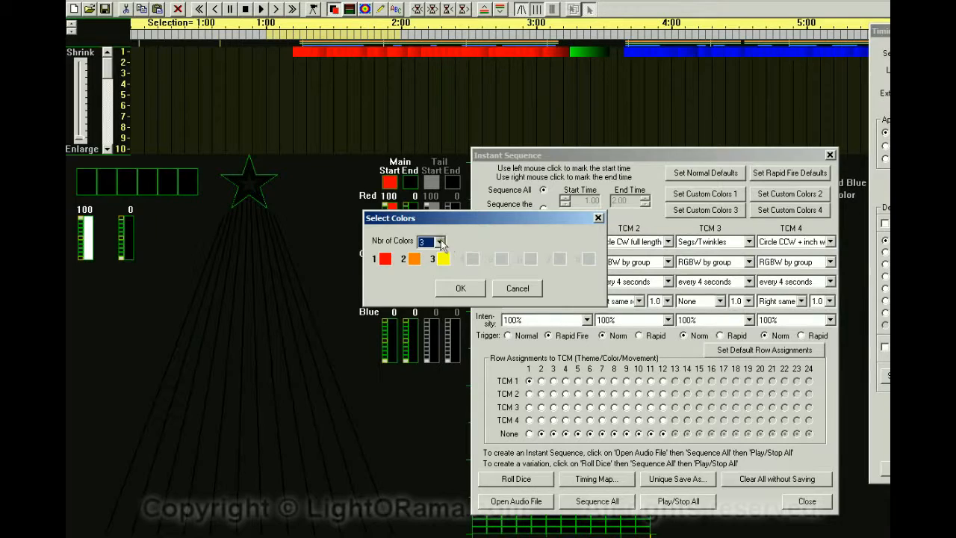
click(453, 287)
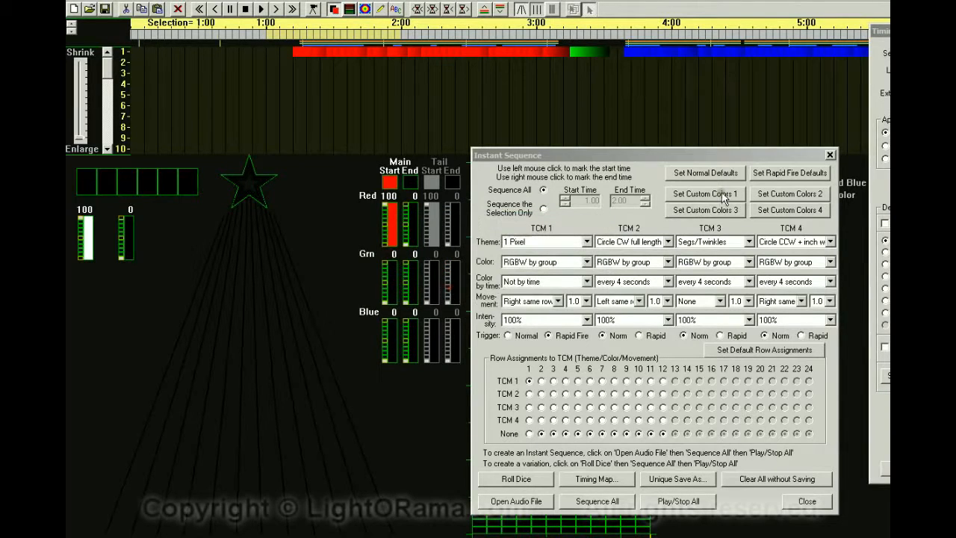
Set TCM 1 color to Custom Colors1 by group and regenerate the whole sequence, erasing the existing one.
click(588, 262)
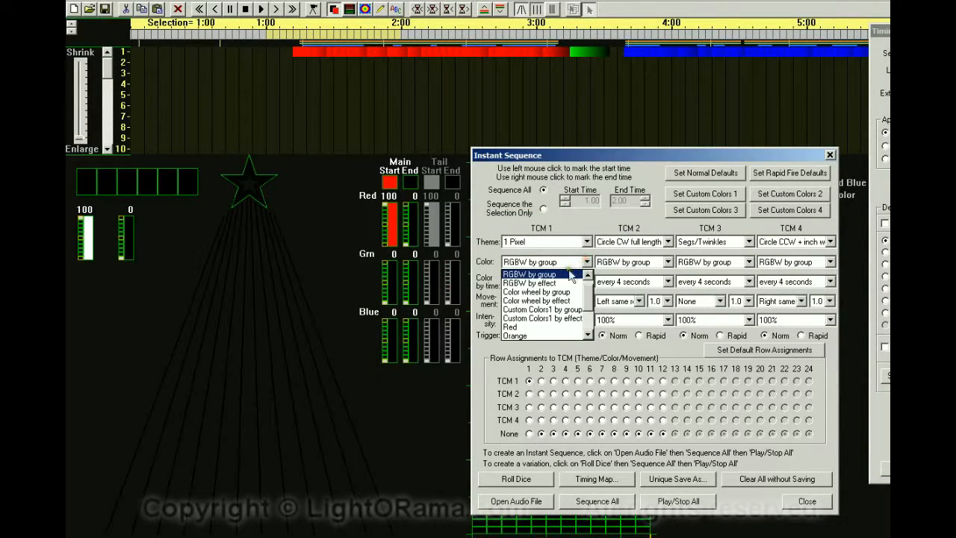
click(549, 313)
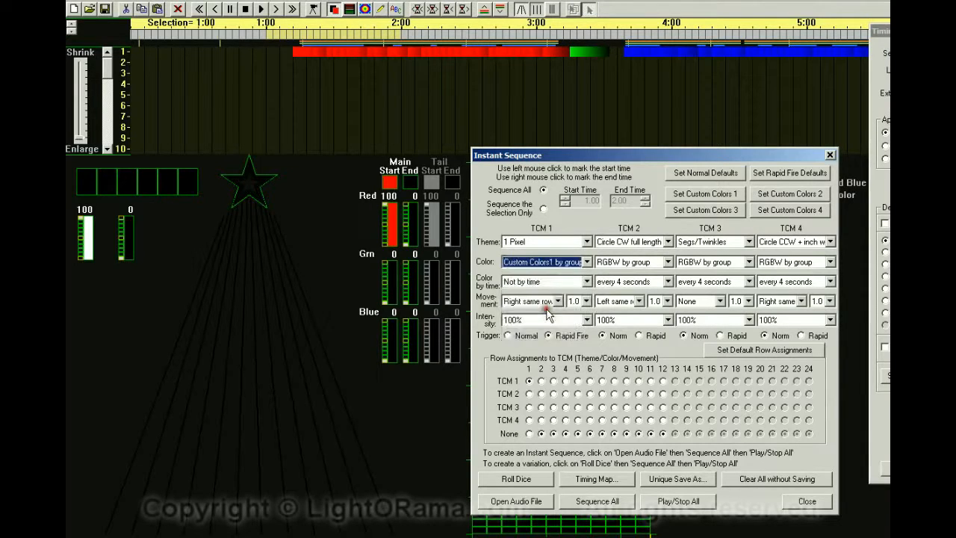
click(587, 262)
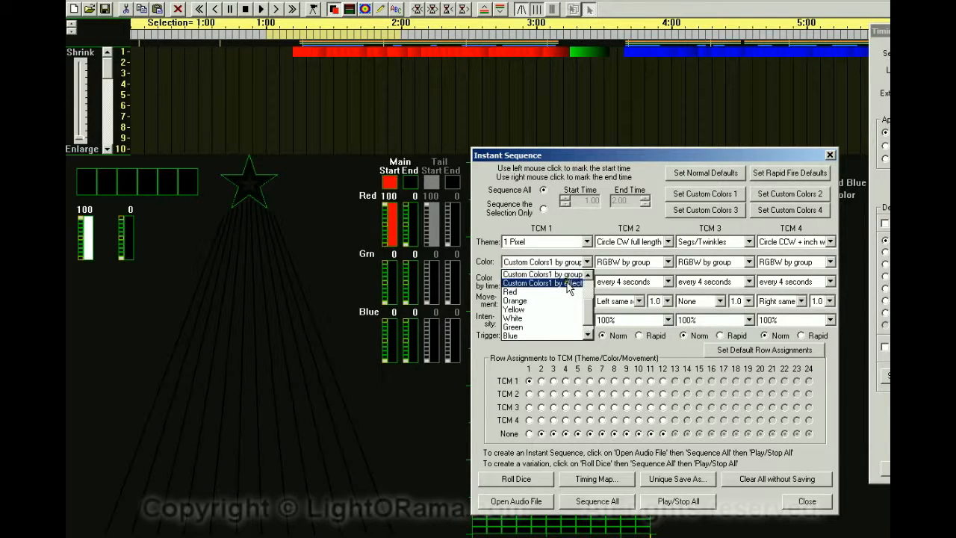
click(566, 275)
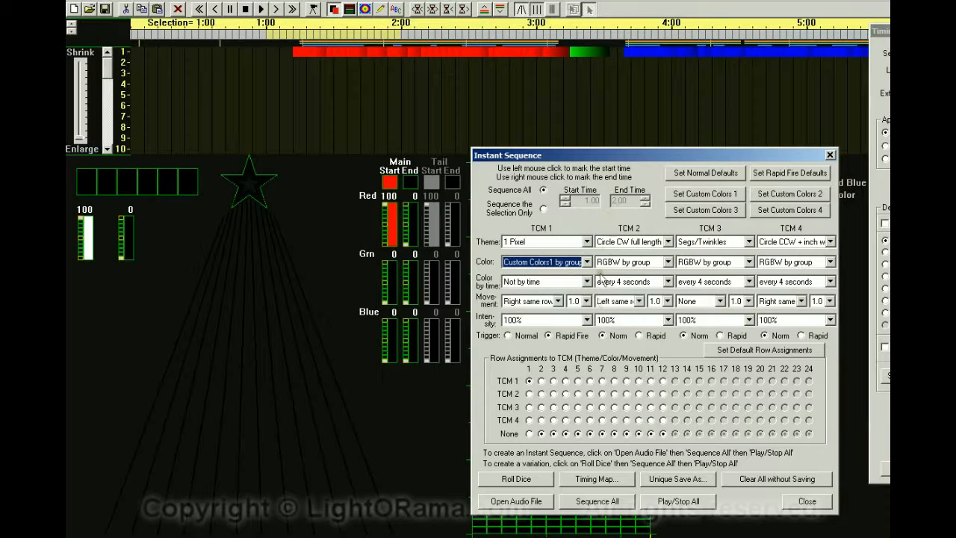
click(596, 505)
click(704, 377)
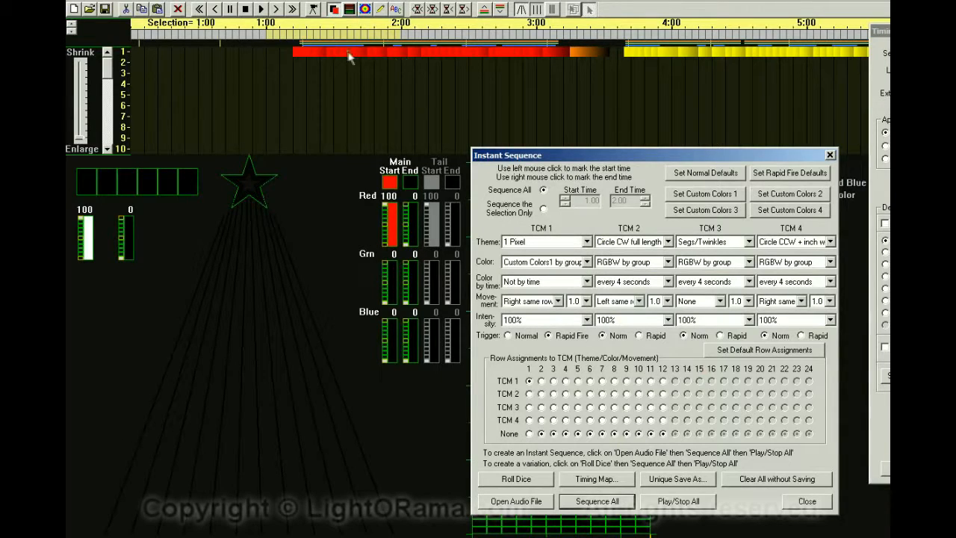
Scroll through the timeline to review the new colors and play the sequence.
click(276, 9)
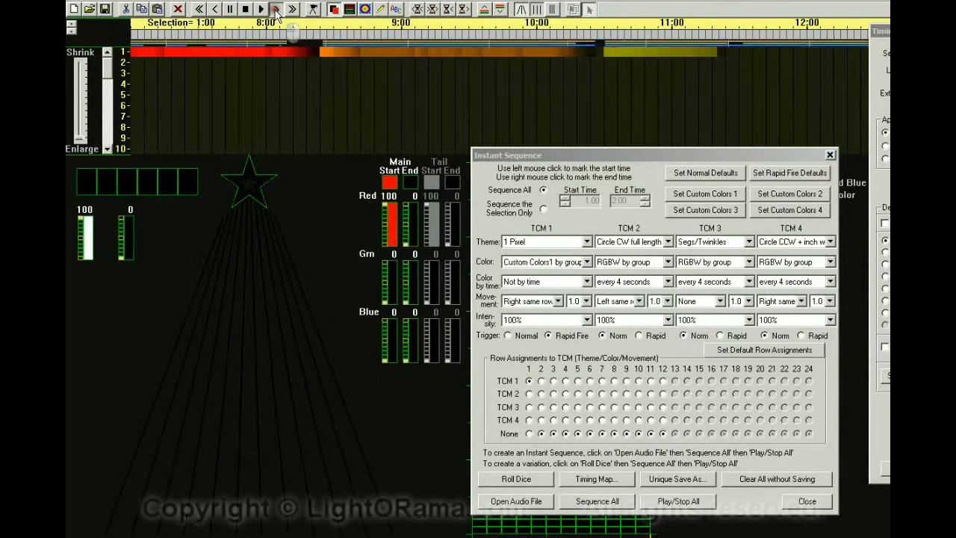
click(200, 10)
click(663, 502)
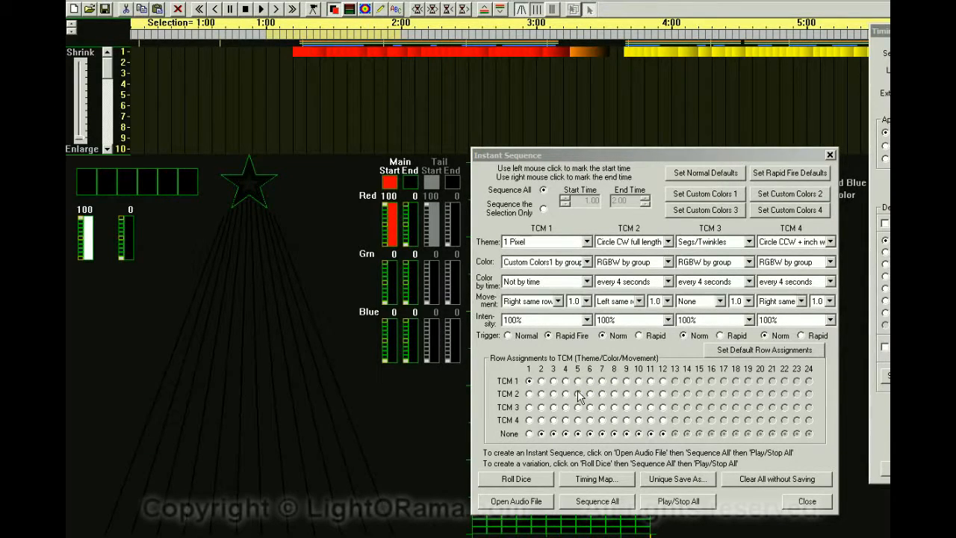
Set TCM 1 movement to Up same column.
click(557, 301)
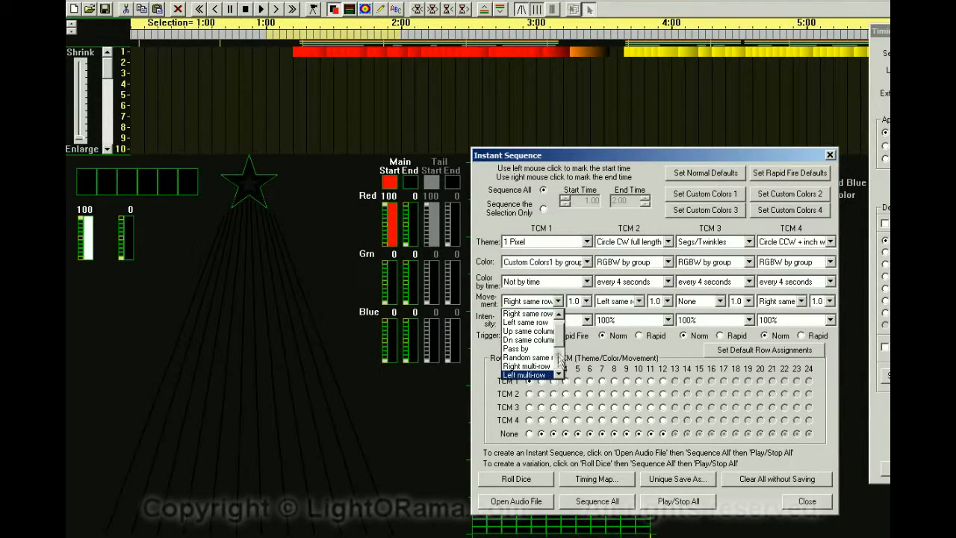
mouse_move(559, 342)
mouse_down()
mouse_move(559, 359)
mouse_move(557, 328)
mouse_up()
click(538, 326)
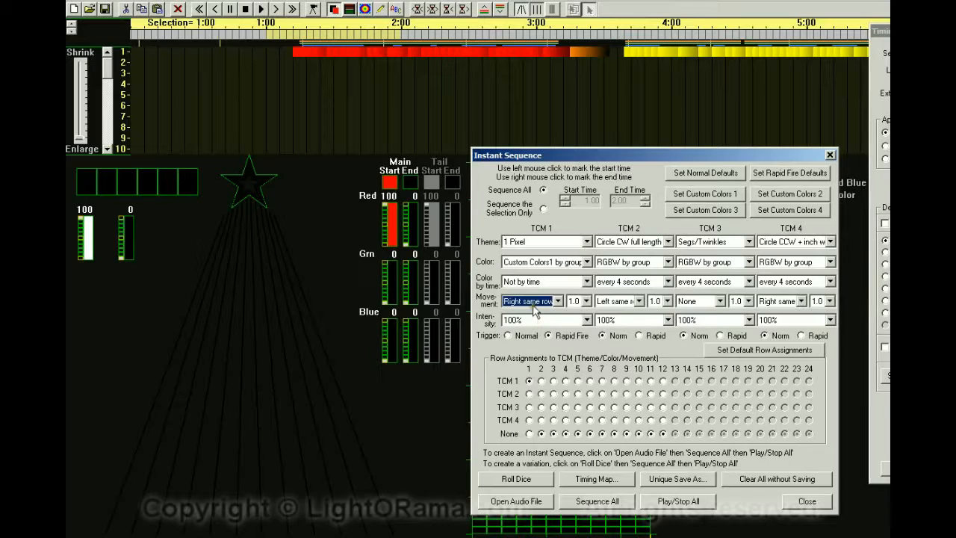
click(558, 303)
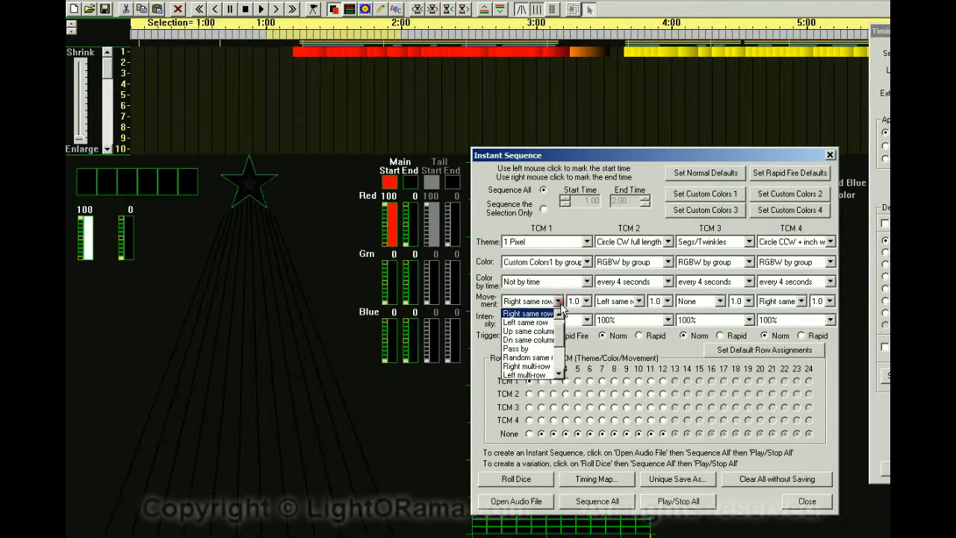
click(532, 332)
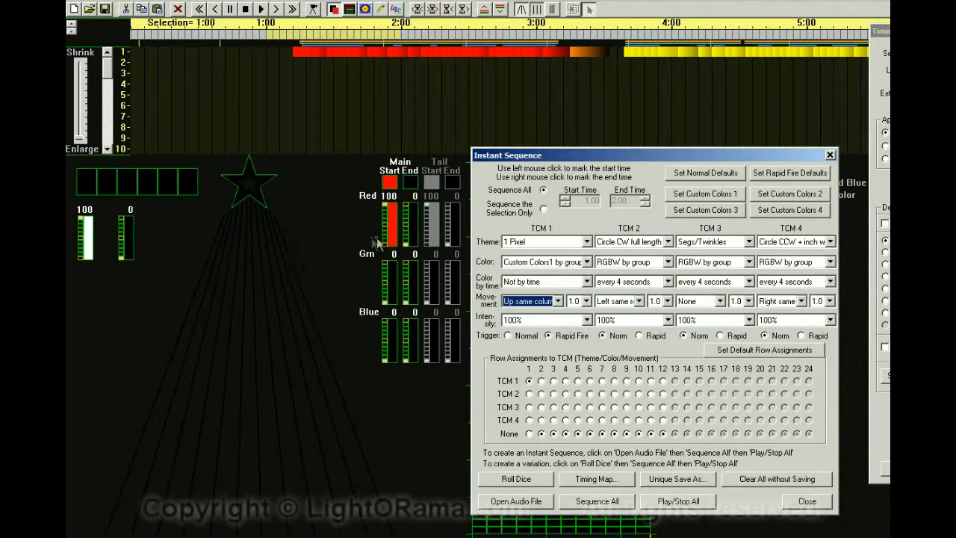
Regenerate the whole sequence, erasing the existing one, and start playback.
click(595, 501)
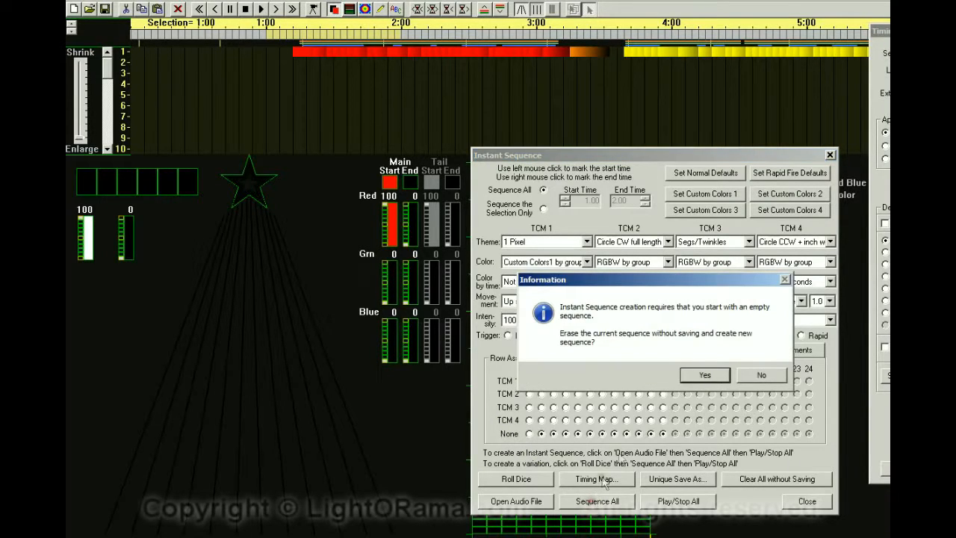
click(701, 376)
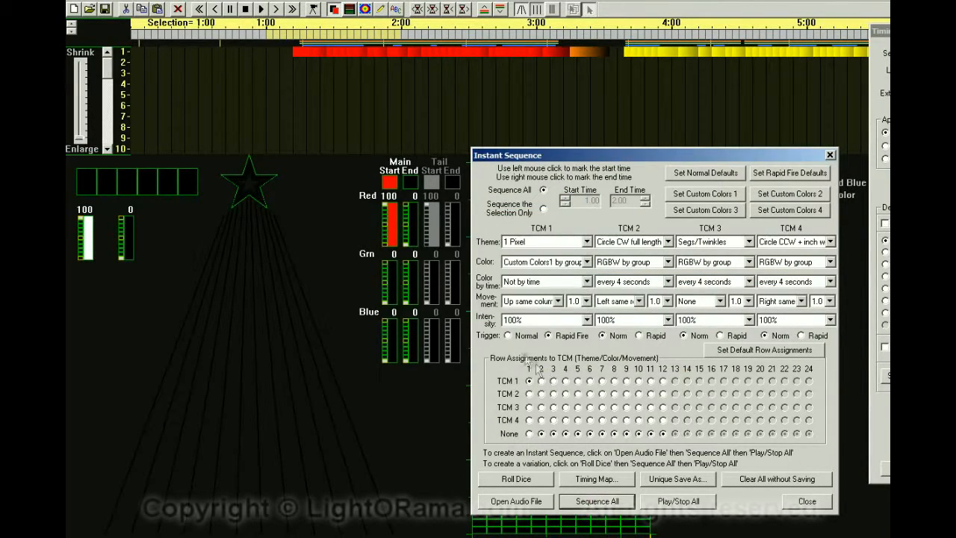
click(261, 9)
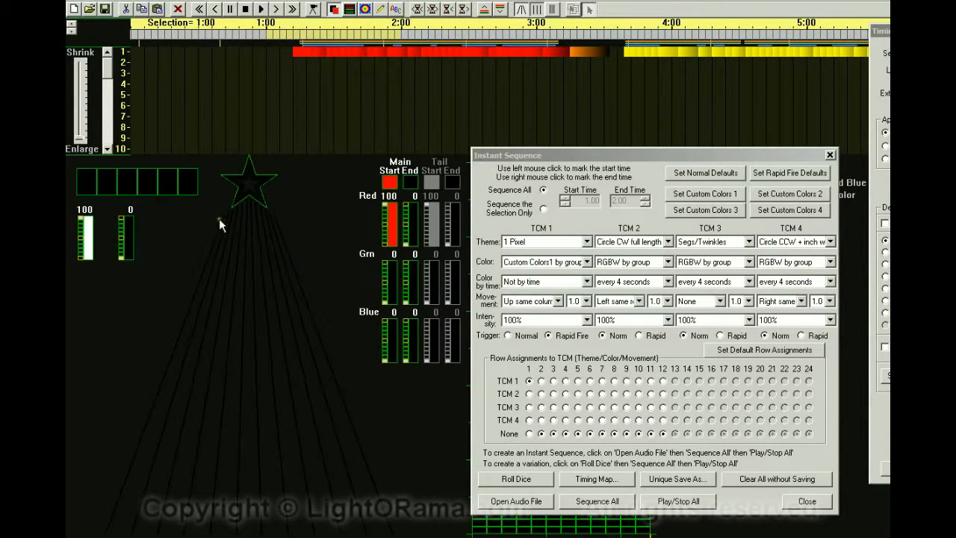
Set TCM 1 movement to Up multi-column and regenerate the whole sequence.
click(556, 301)
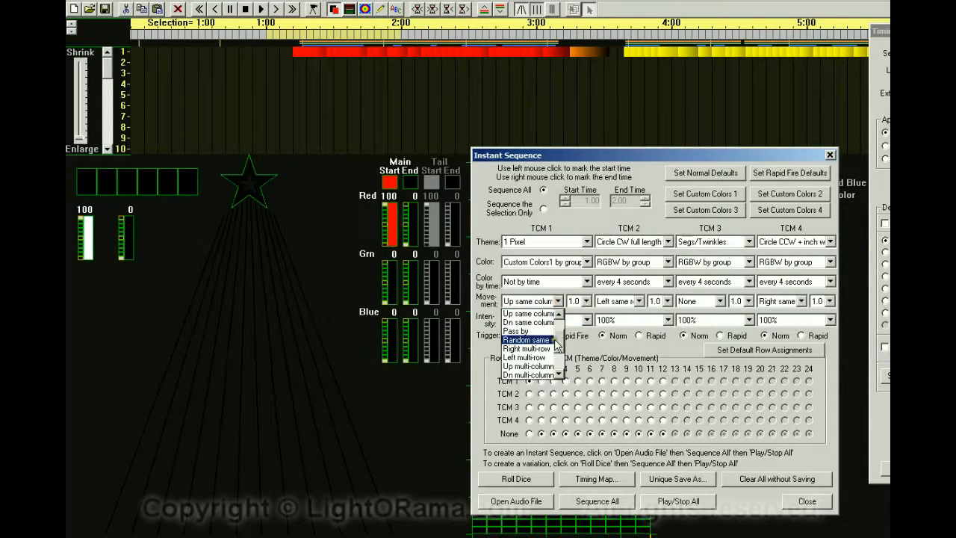
scroll(566, 358, down, 2)
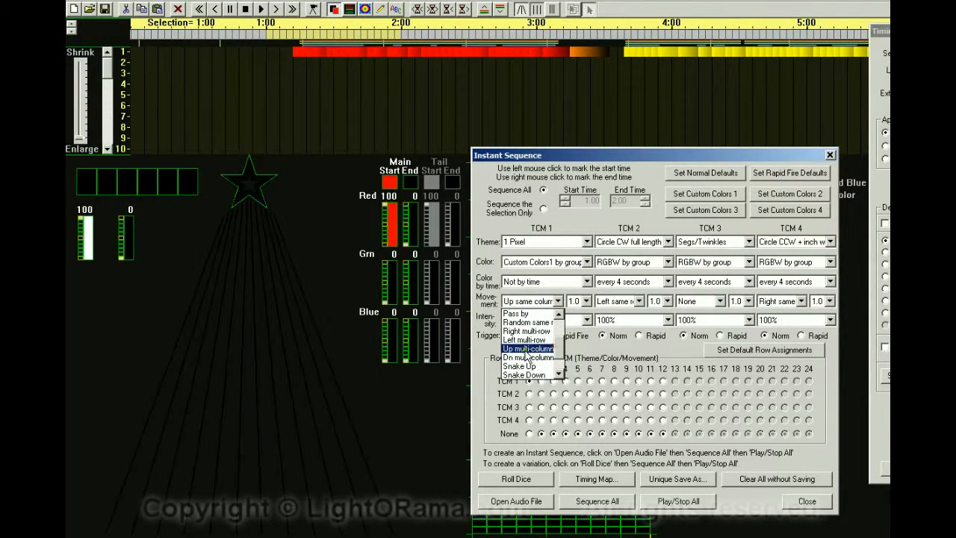
click(525, 351)
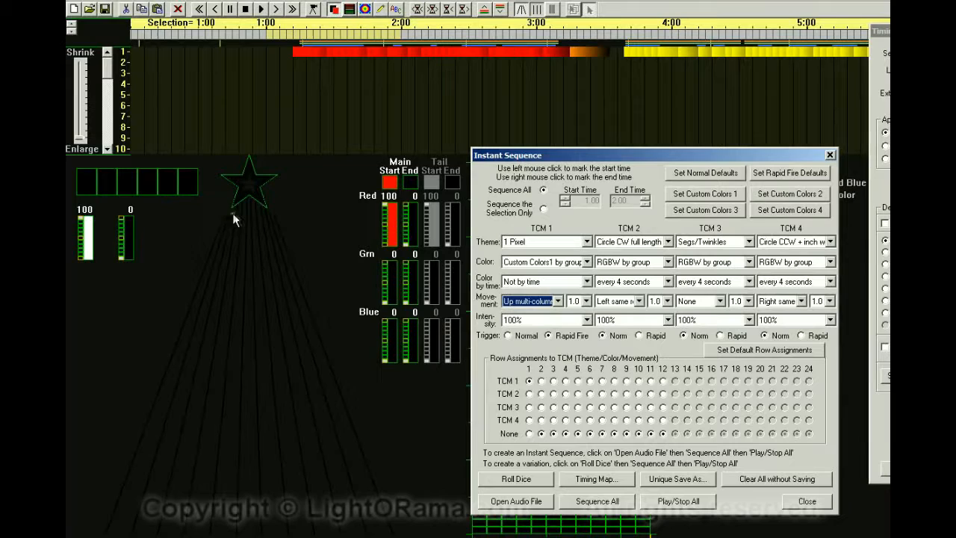
click(590, 501)
click(688, 377)
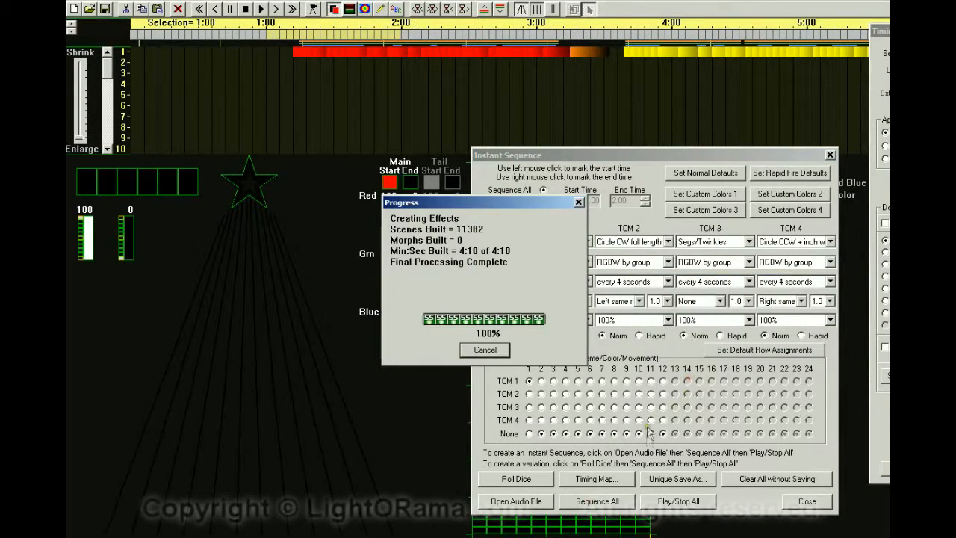
Play the sequence and stop it.
click(676, 501)
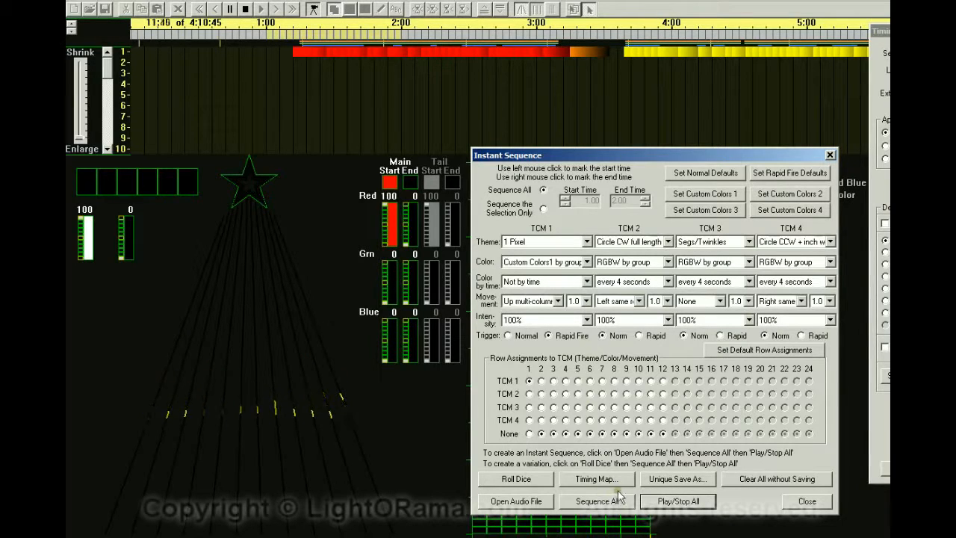
click(657, 501)
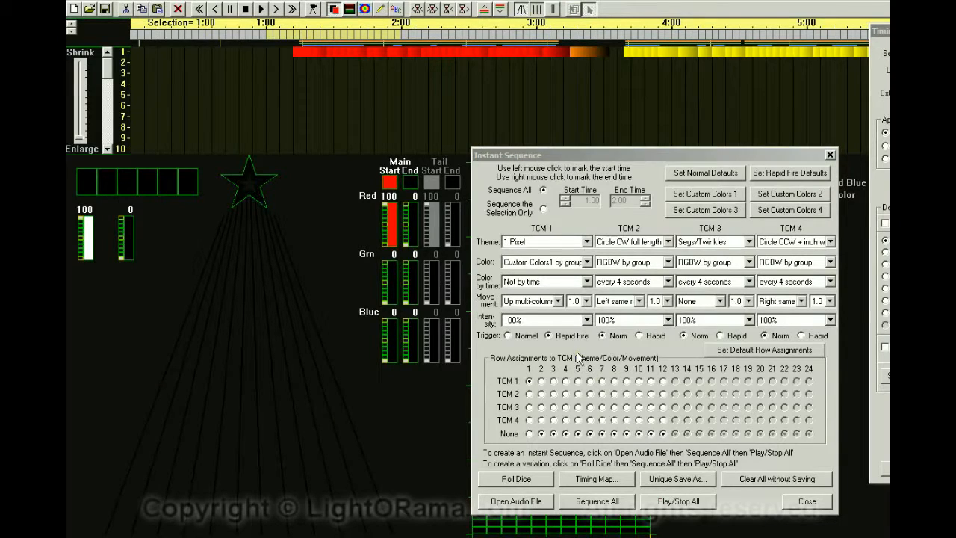
Set TCM 1 movement back to Up same column and its theme to Morphs separating.
click(558, 302)
drag(559, 355, 559, 337)
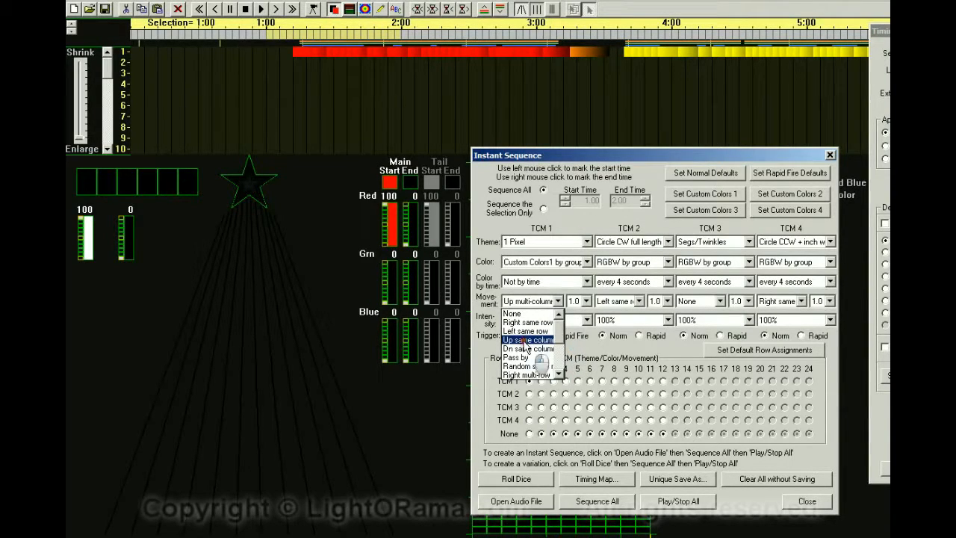
click(529, 340)
click(585, 243)
drag(586, 304, 588, 284)
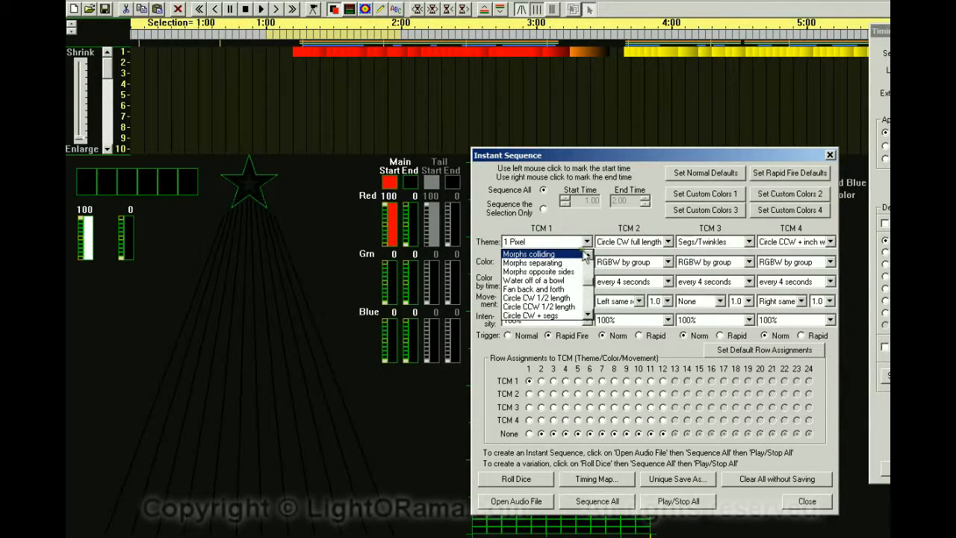
click(536, 264)
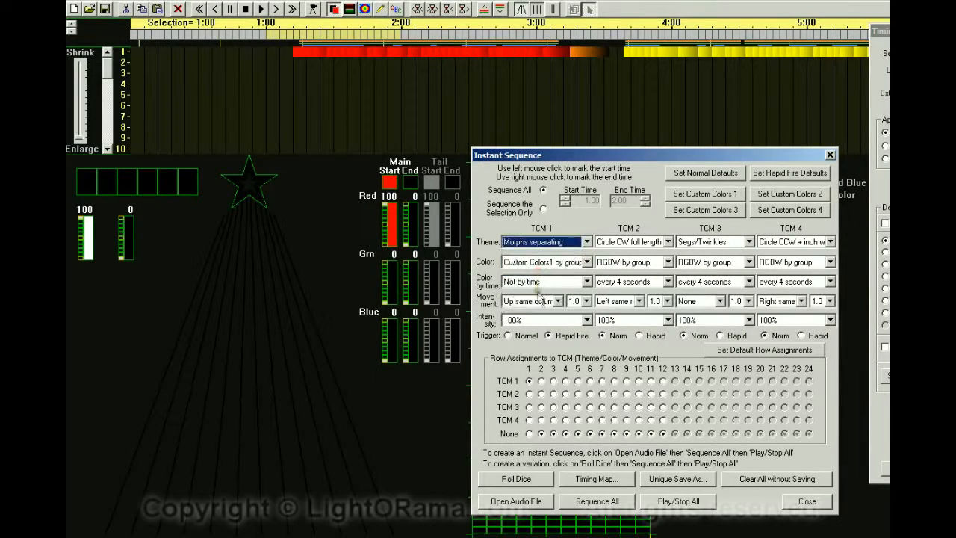
Regenerate the whole sequence, erasing the existing one, then play and stop it.
click(586, 504)
click(699, 376)
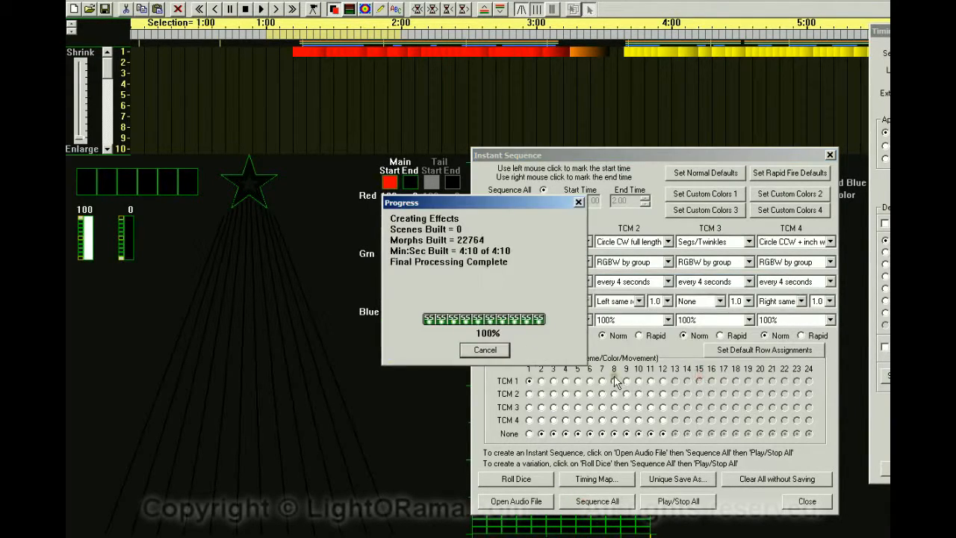
click(664, 501)
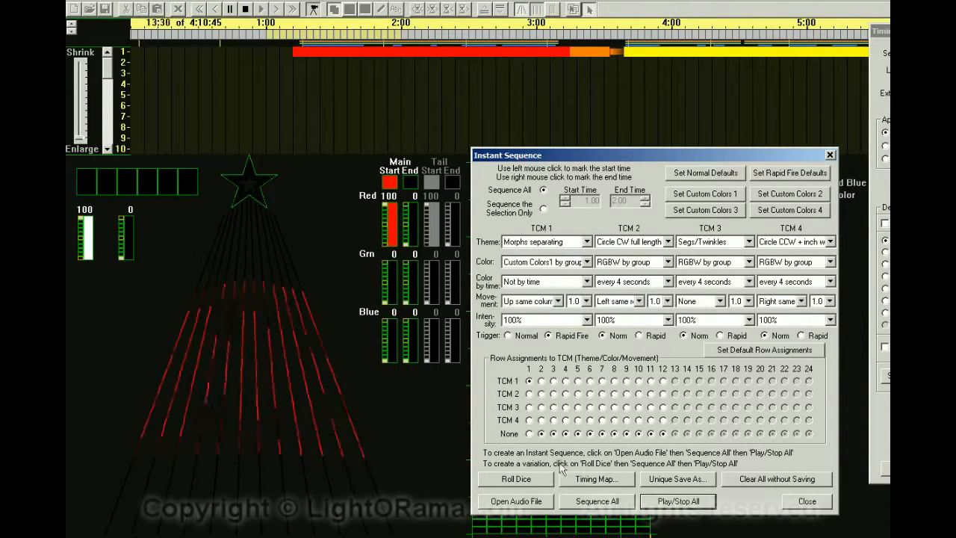
click(688, 501)
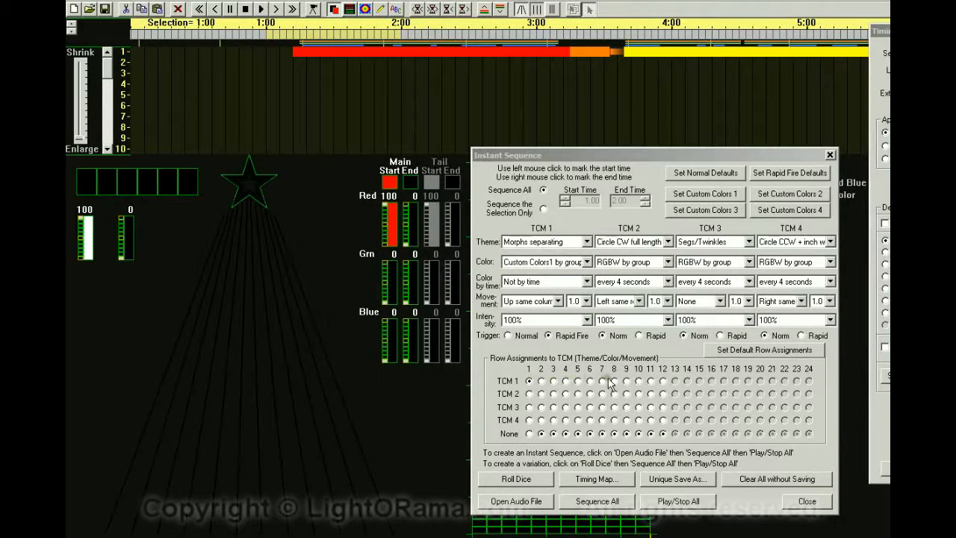
Reposition the Timing Map window and move the Instant Sequence dialog aside.
drag(918, 31, 905, 34)
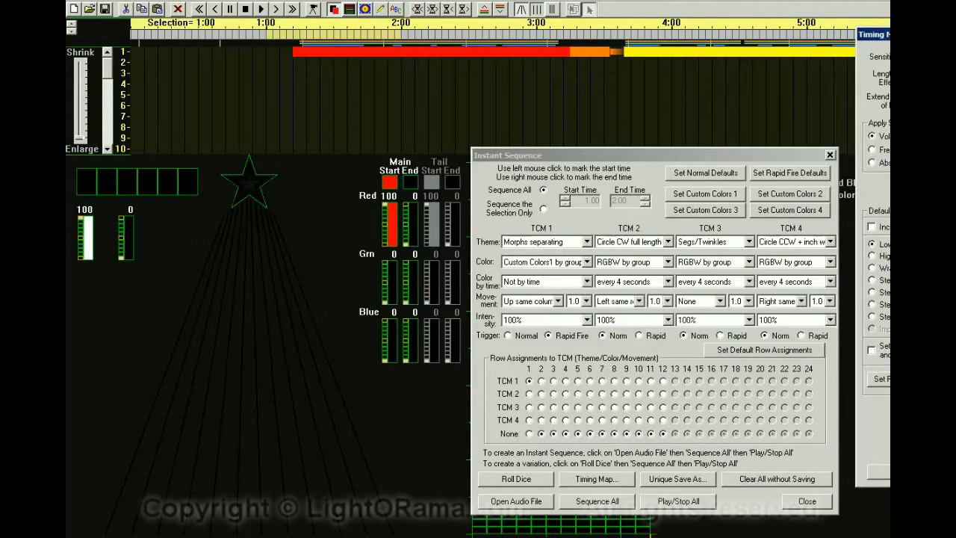
drag(659, 159, 451, 156)
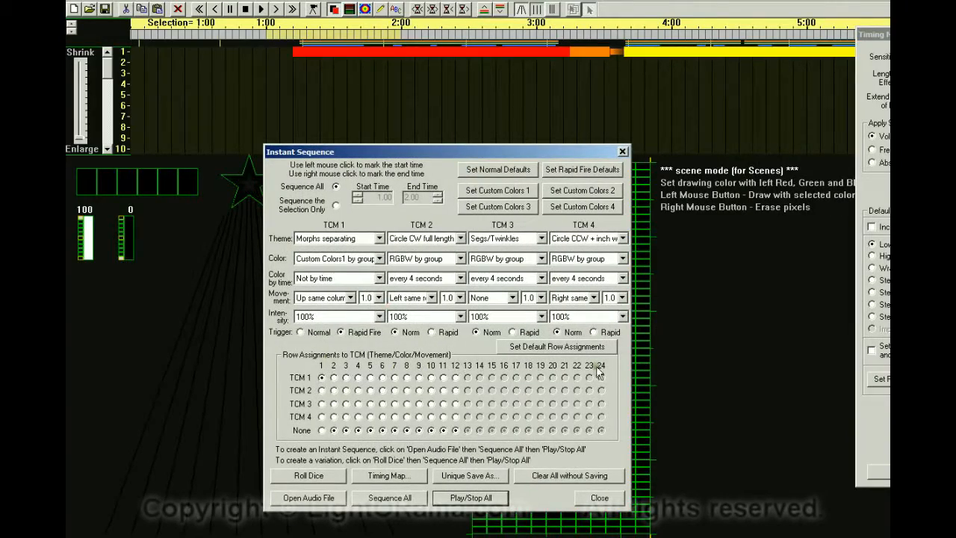
Set the layout's number of CCRs to 48.
drag(874, 35, 431, 65)
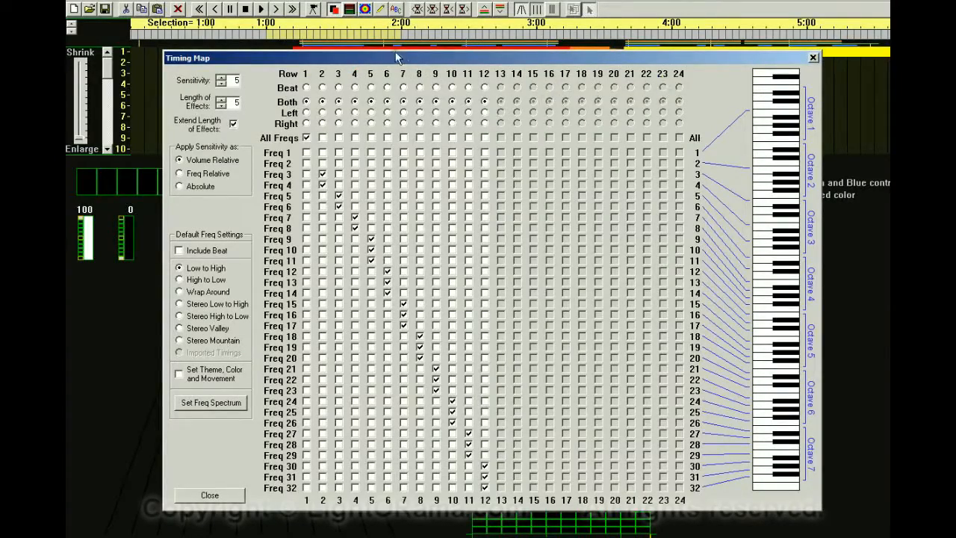
drag(386, 53, 952, 21)
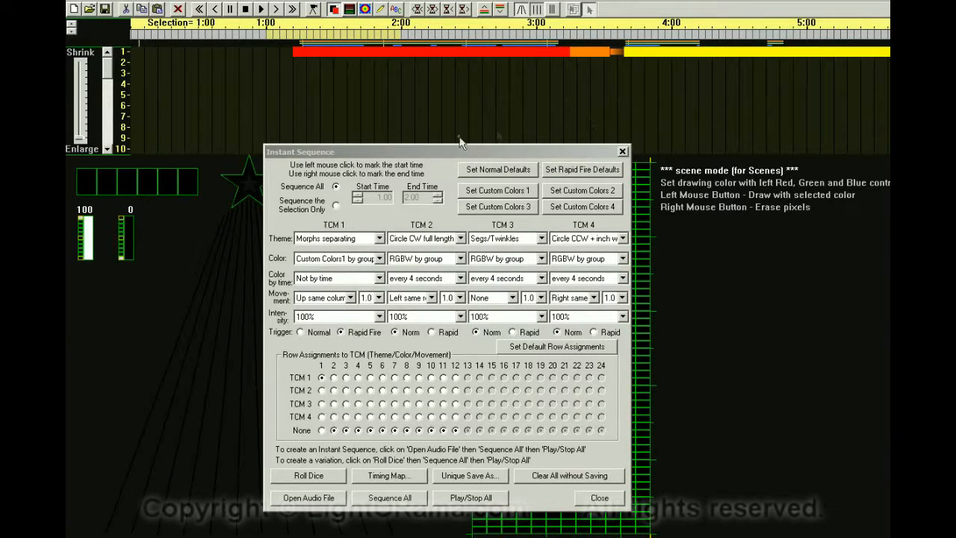
drag(343, 150, 547, 147)
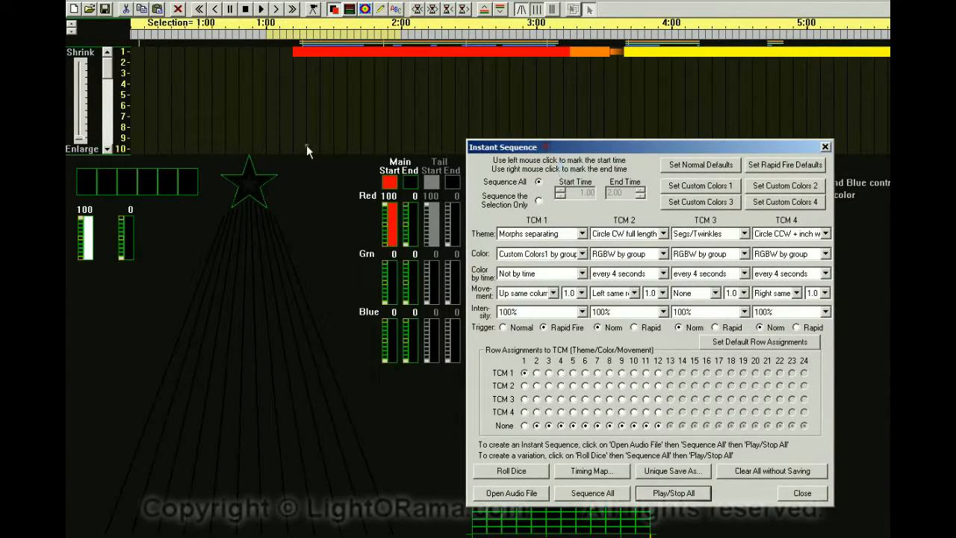
click(120, 3)
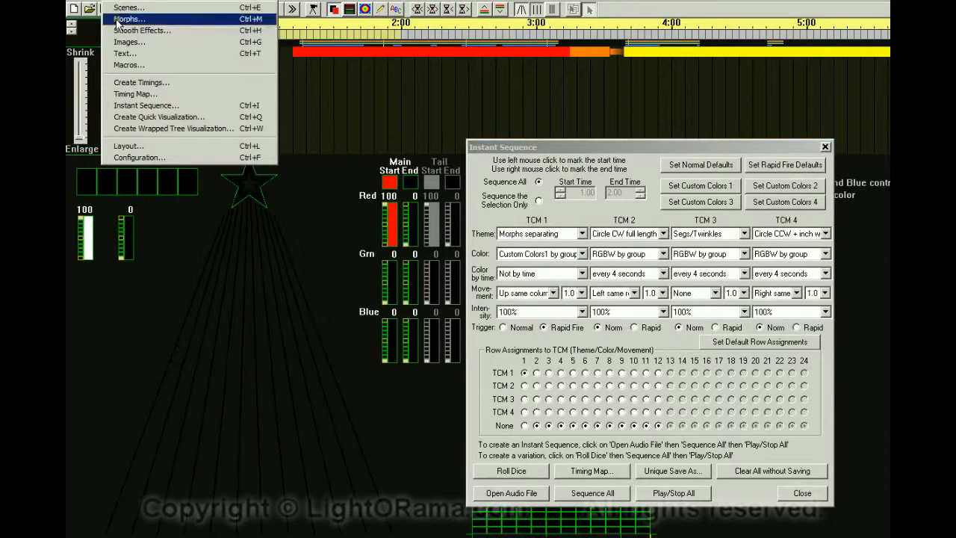
click(141, 142)
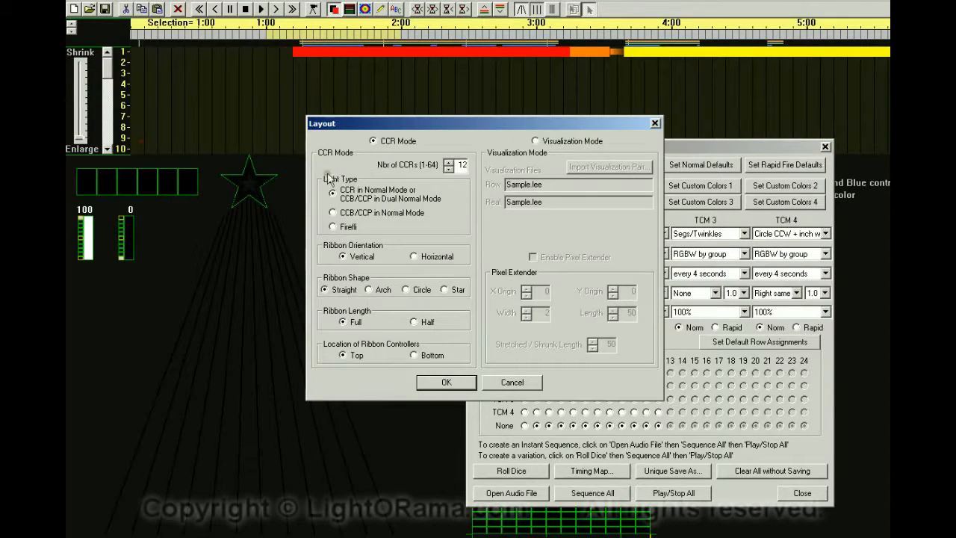
drag(458, 165, 474, 165)
click(440, 381)
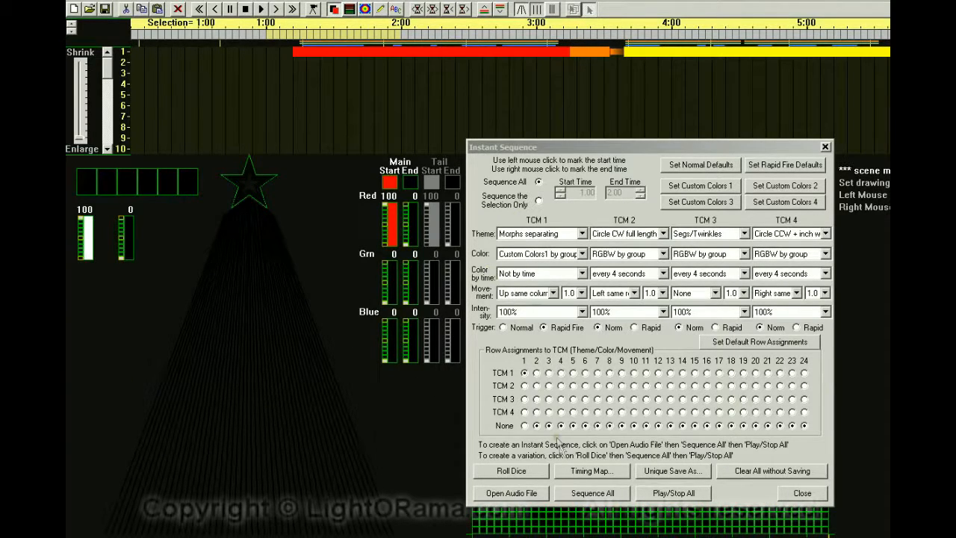
Regenerate the whole sequence, erasing the current one, then play and stop it.
click(585, 498)
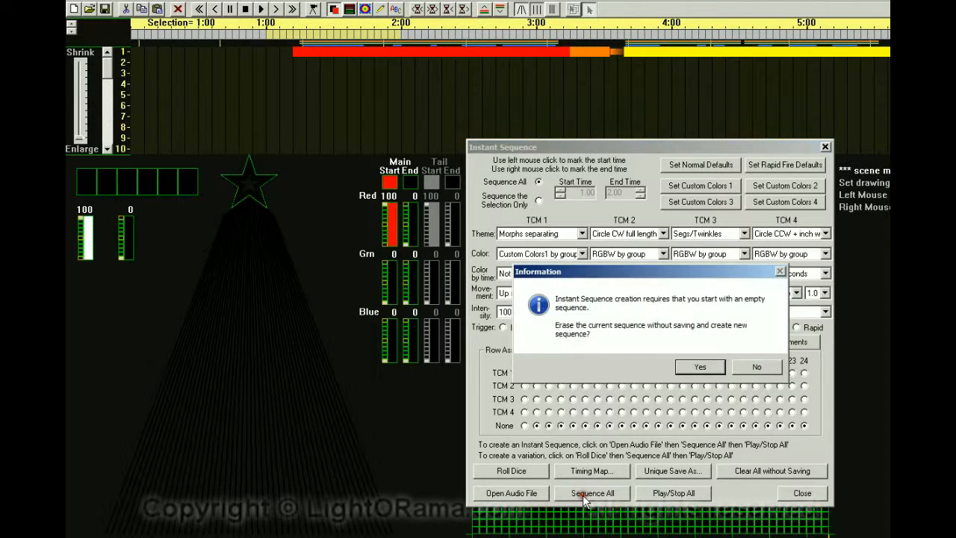
click(685, 366)
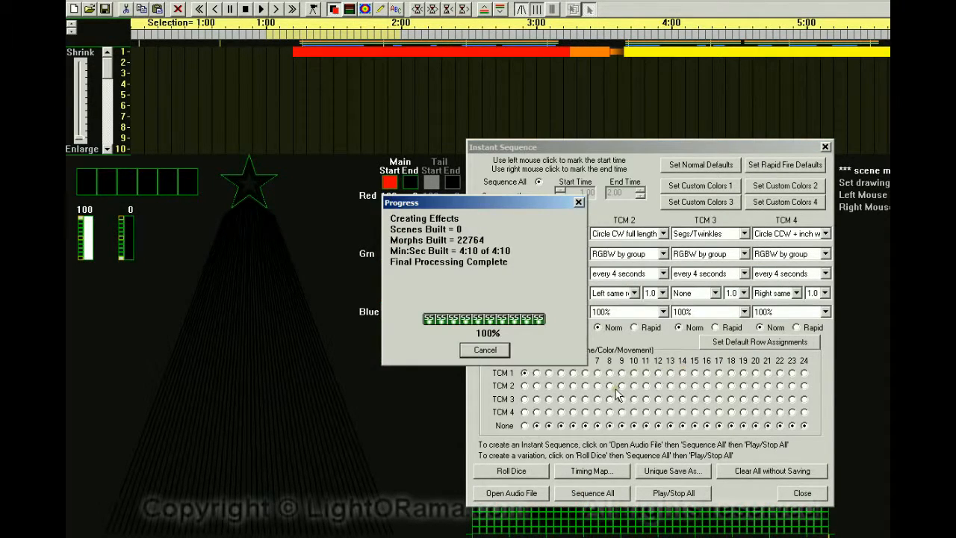
click(670, 493)
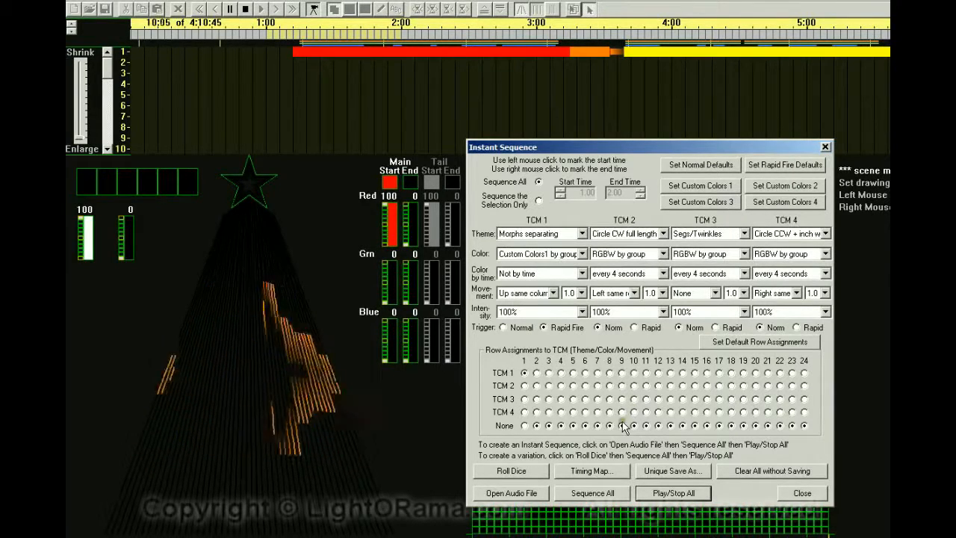
click(669, 493)
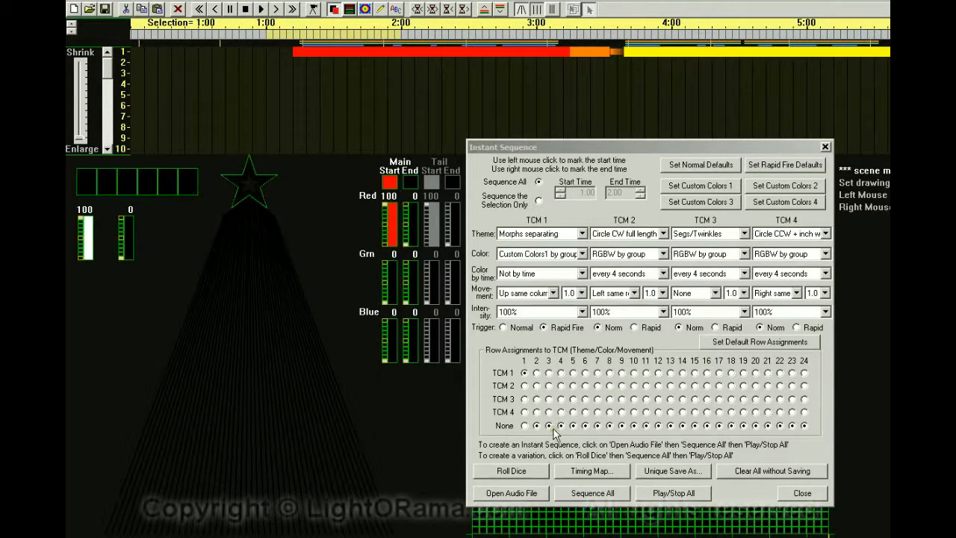
In the Timing Map, check several frequencies between Freq 11 and Freq 20 for row 1, then move the window aside.
drag(955, 23, 381, 60)
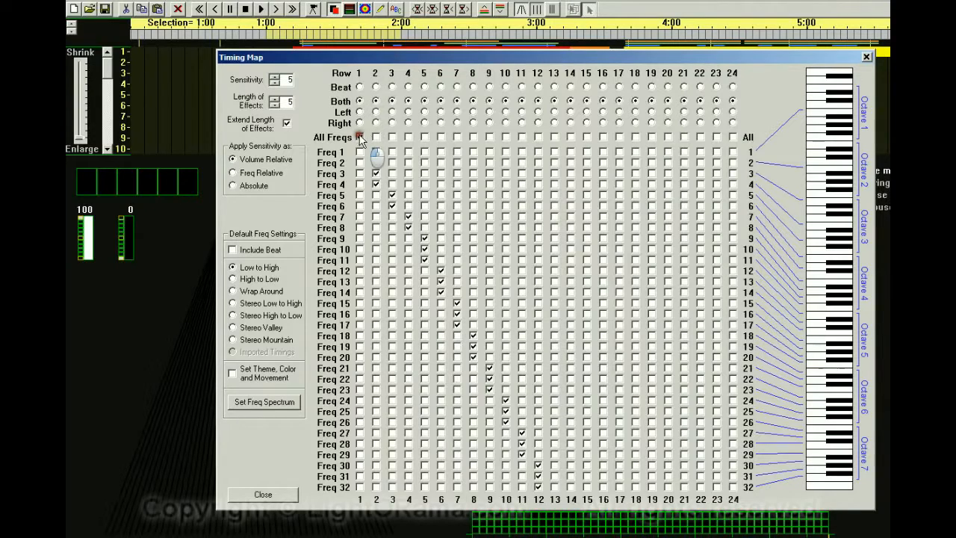
click(359, 282)
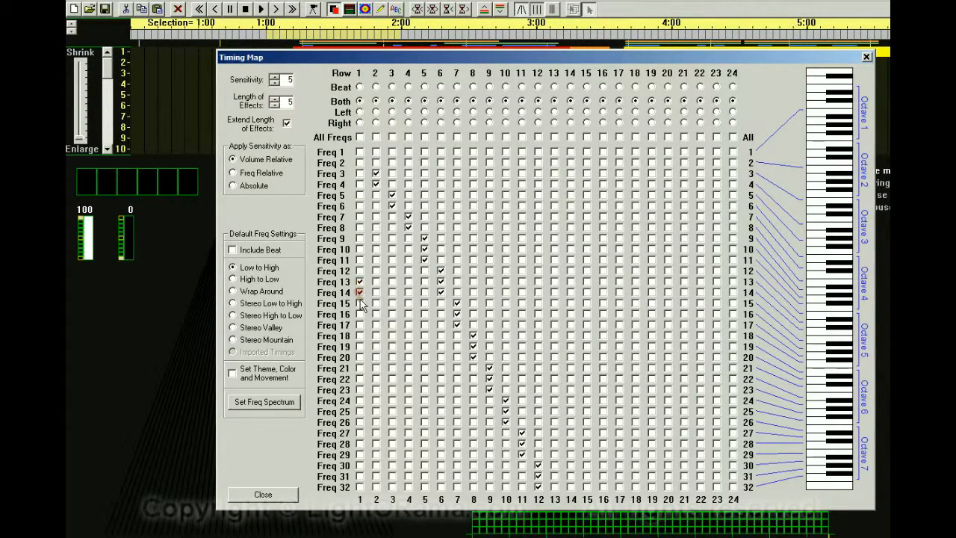
click(359, 315)
click(359, 325)
click(359, 336)
click(359, 346)
click(359, 358)
click(359, 281)
click(359, 270)
click(360, 260)
drag(326, 57, 955, 13)
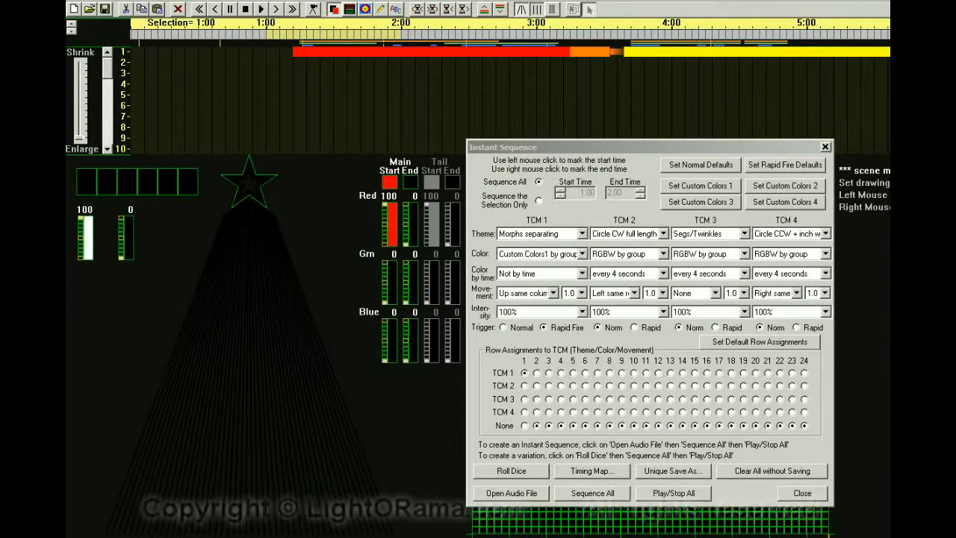
Regenerate the sequence with new timings from the changed Timing Map, erasing the old one, then play and stop it.
click(603, 496)
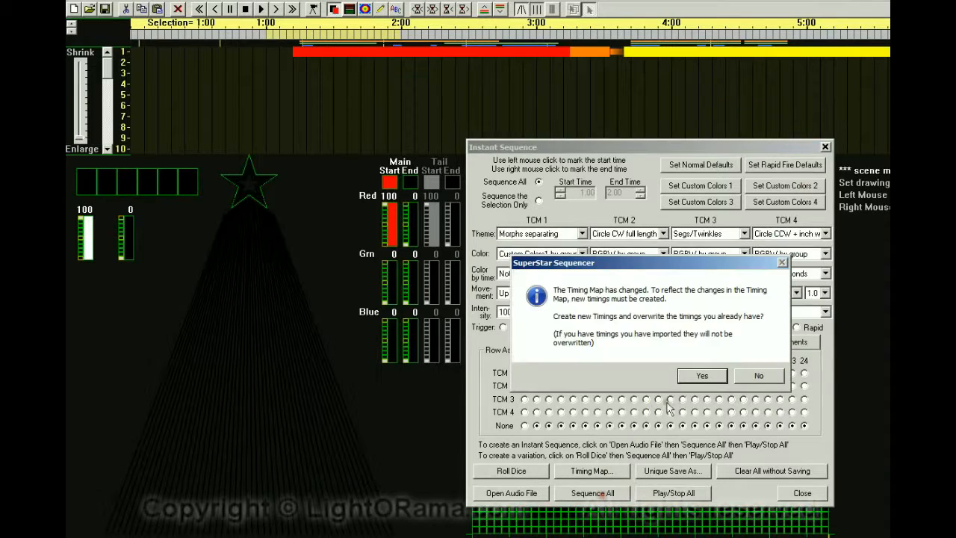
click(698, 377)
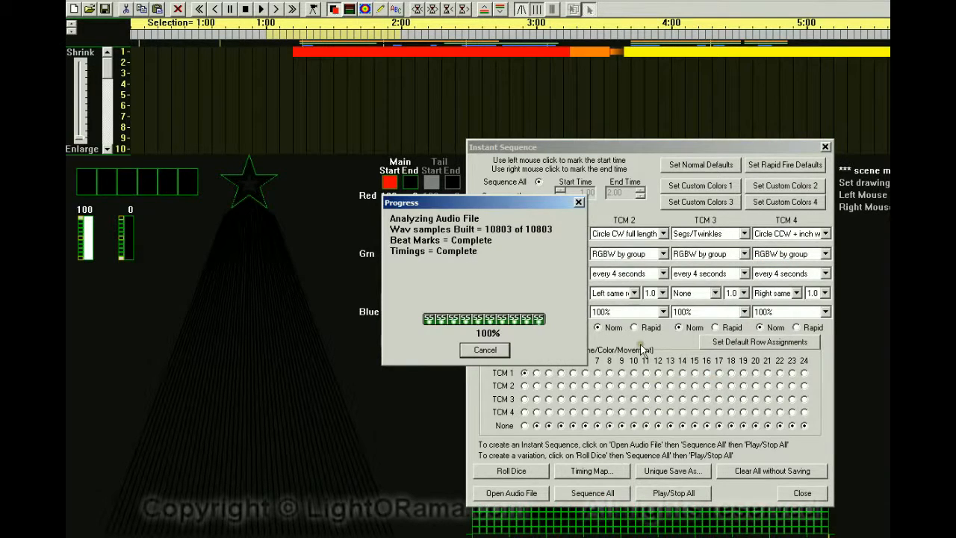
click(698, 367)
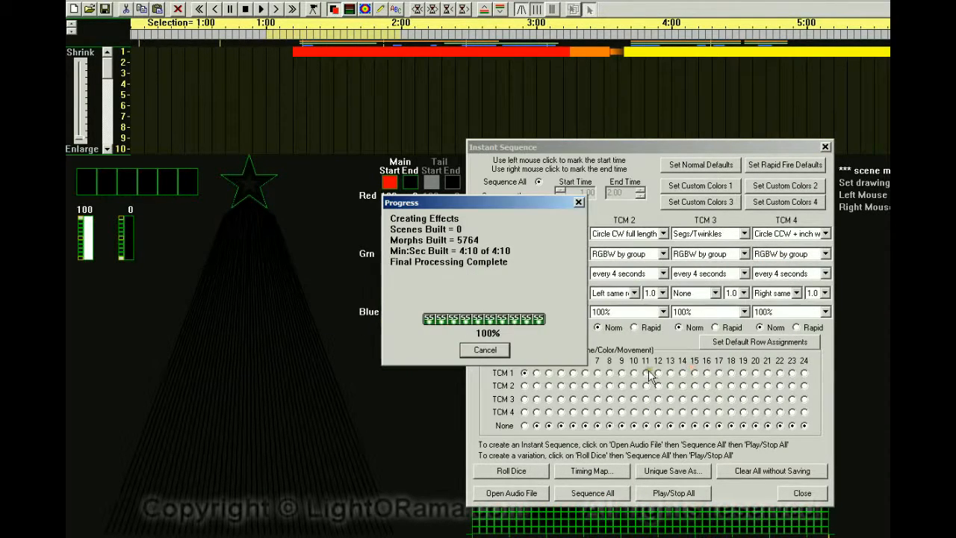
click(663, 493)
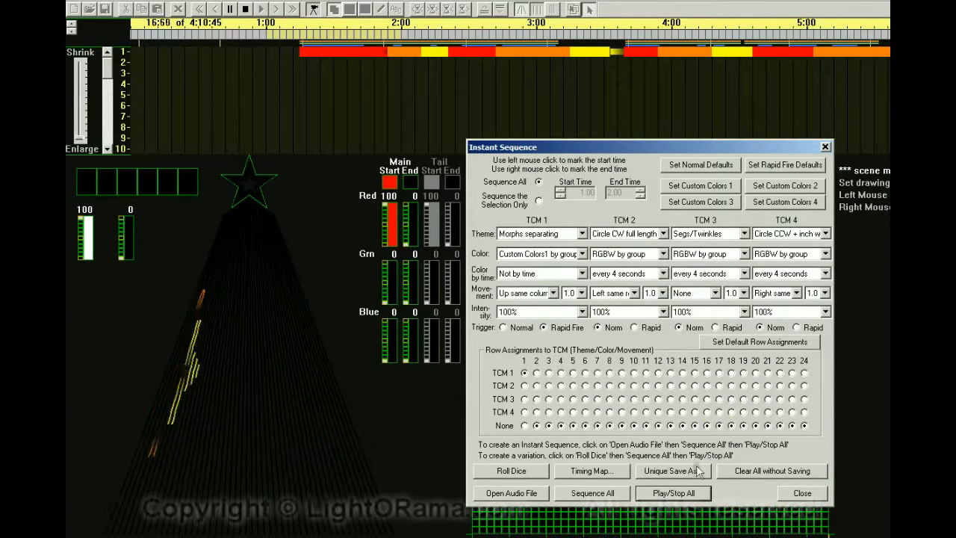
click(658, 494)
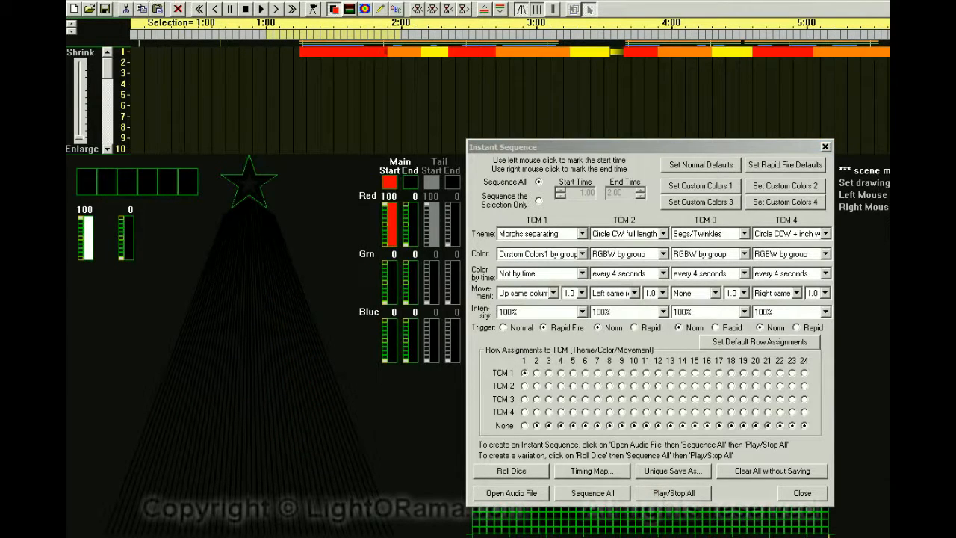
Open the layout settings to review the CCR configuration and close them.
click(108, 2)
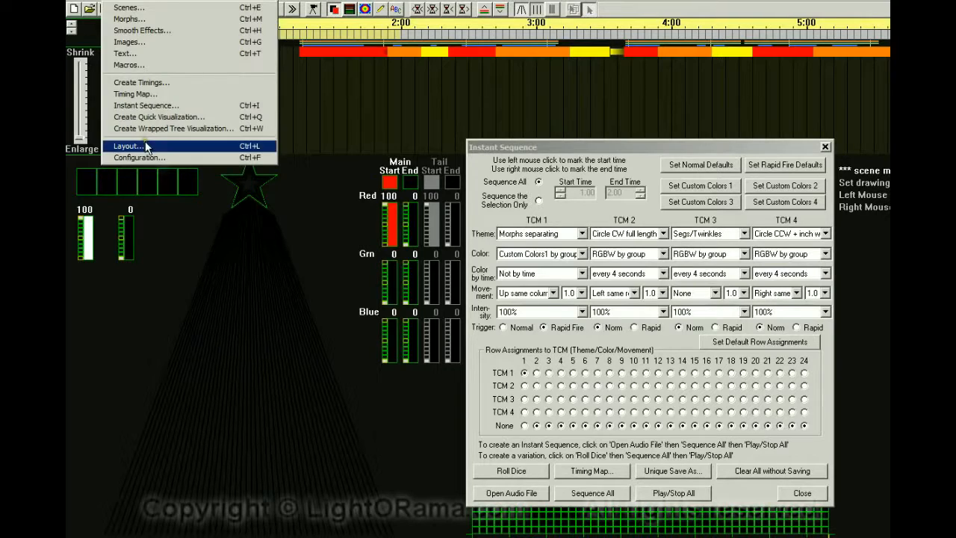
click(149, 146)
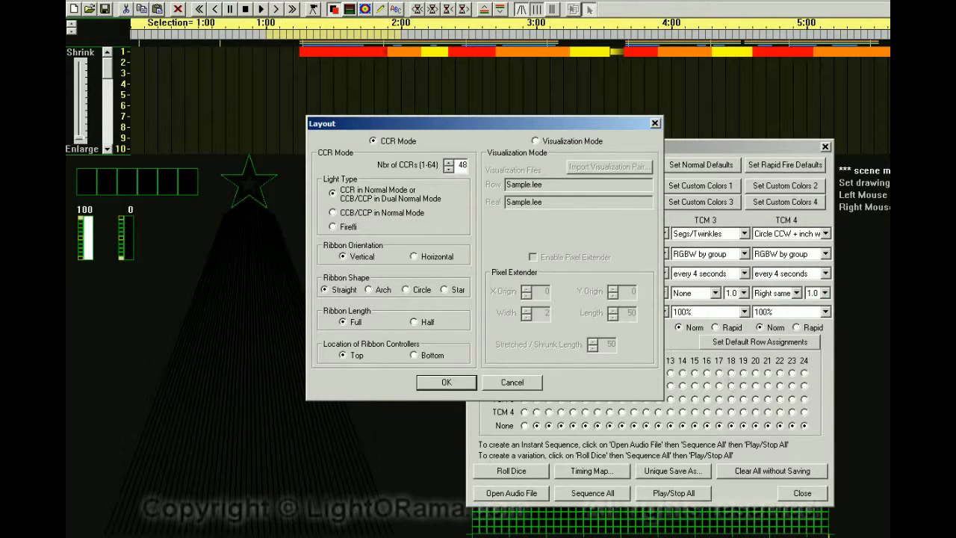
click(446, 382)
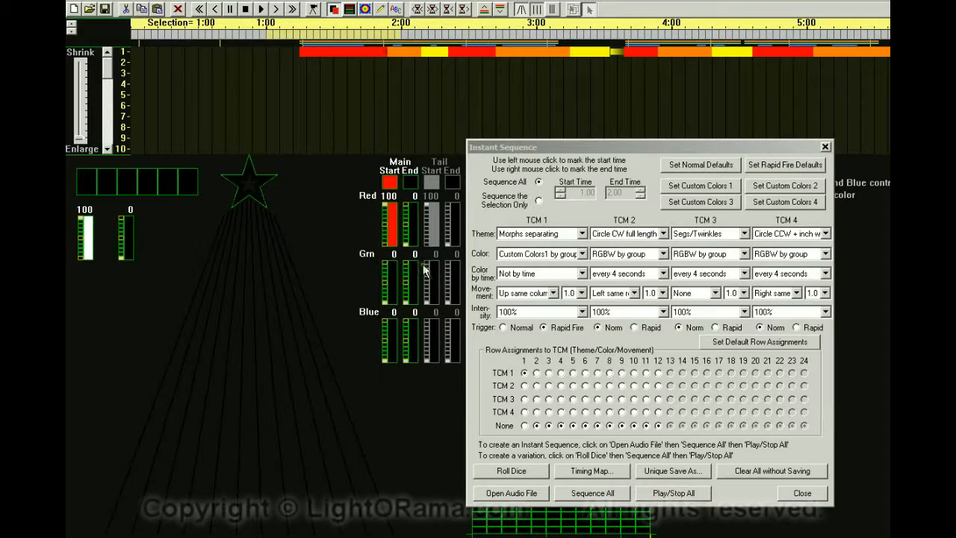
Set TCM 1 movement to VU-meter and its theme to 1 Pixel.
click(554, 292)
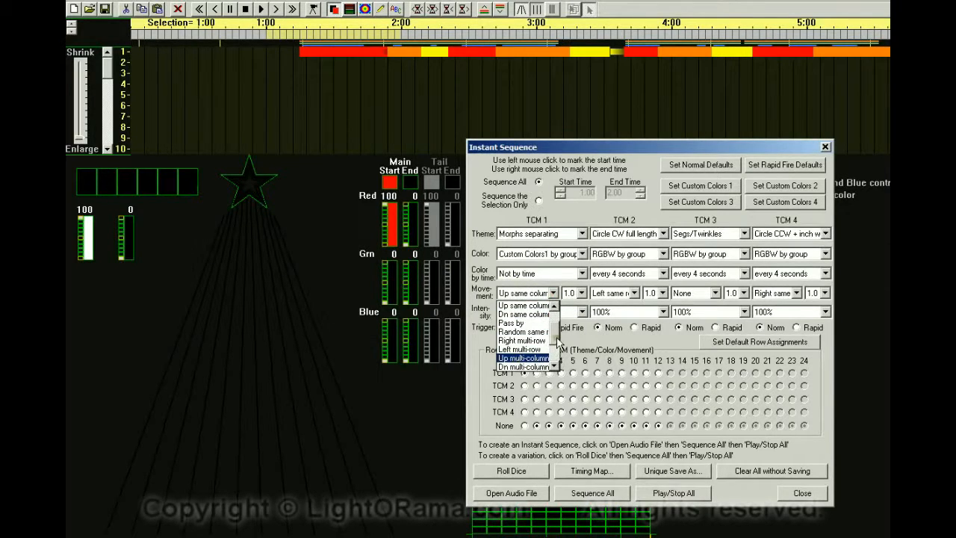
drag(556, 342, 567, 374)
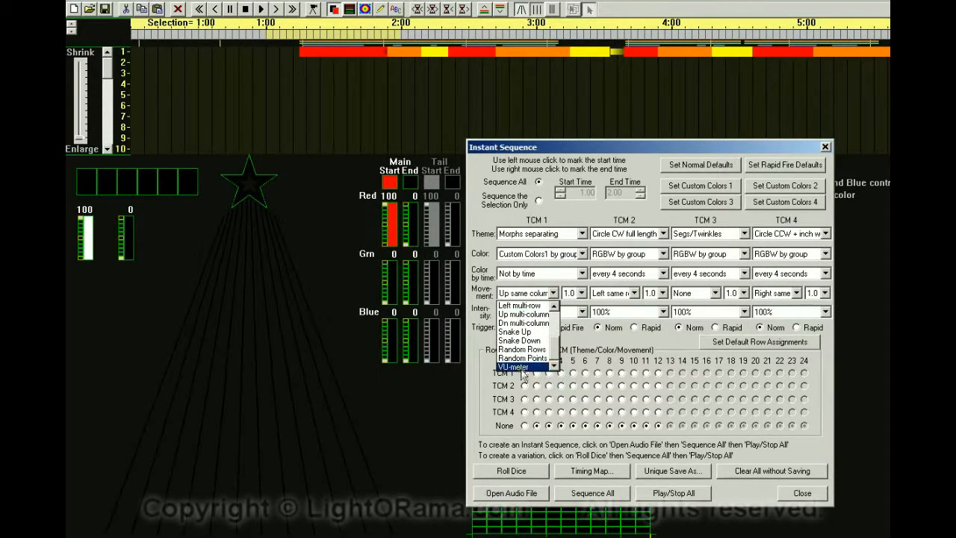
click(522, 367)
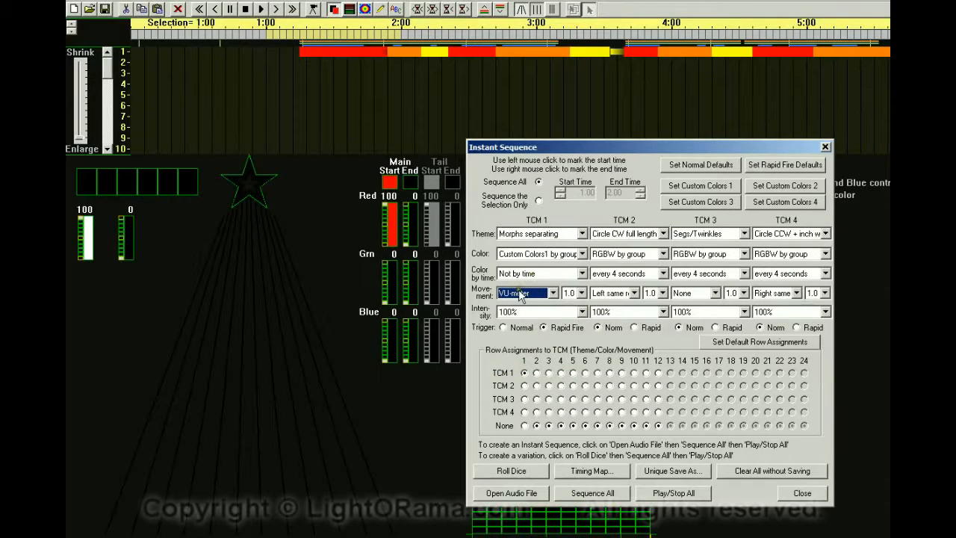
click(583, 236)
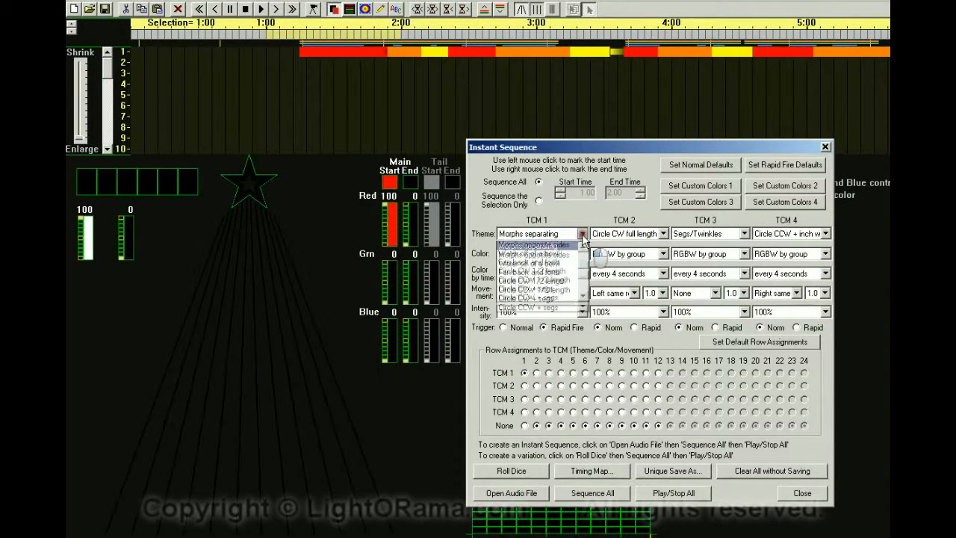
scroll(585, 281, down, 10)
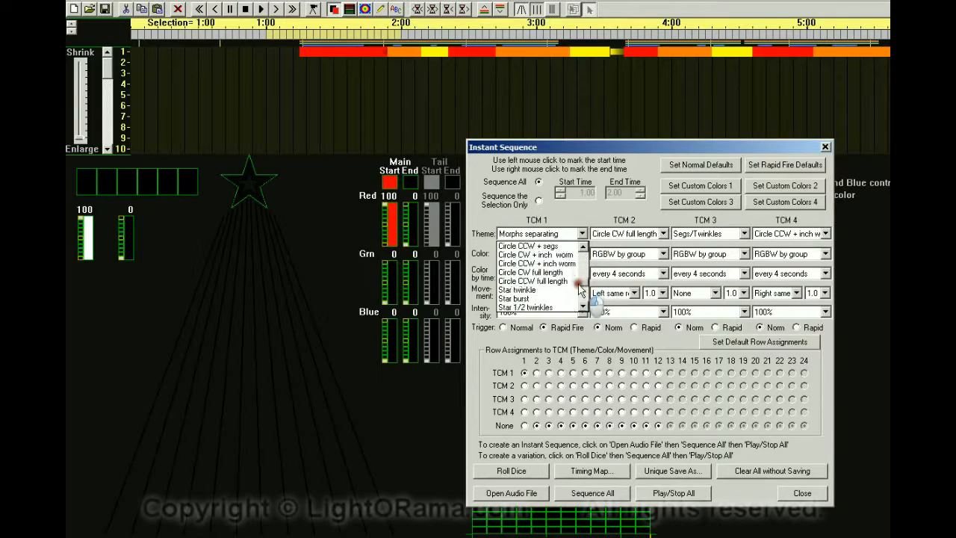
click(537, 273)
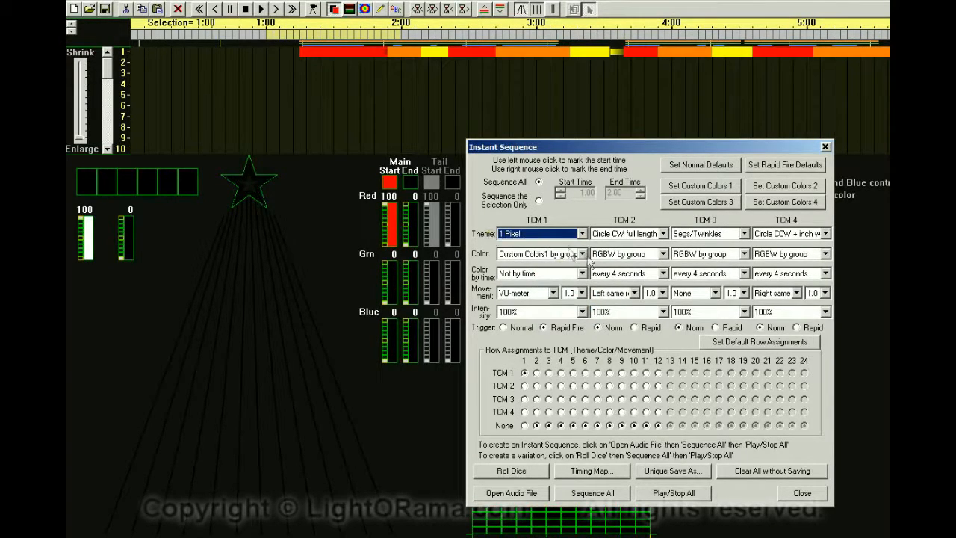
Assign rows 1 through 12 to TCM 1 in the row assignments.
drag(955, 19, 449, 75)
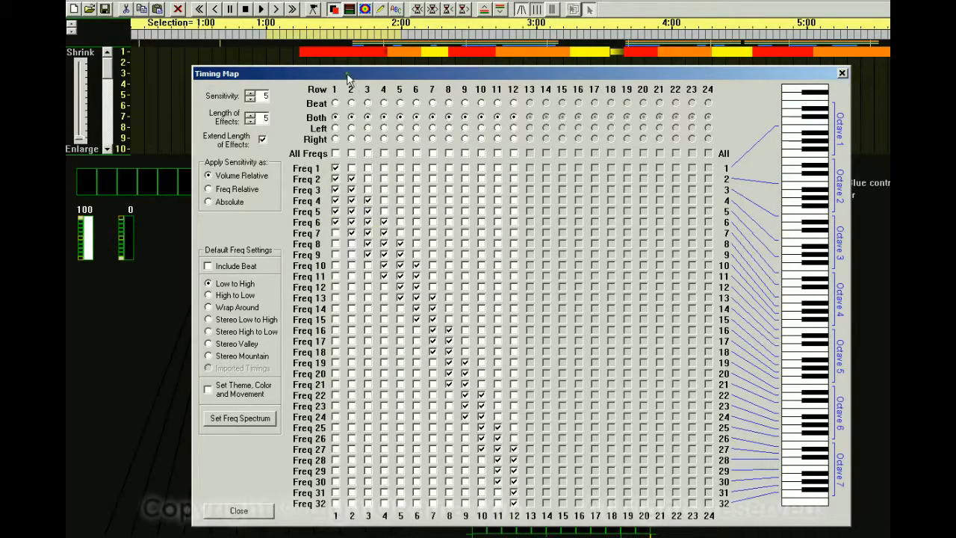
drag(298, 75, 955, 61)
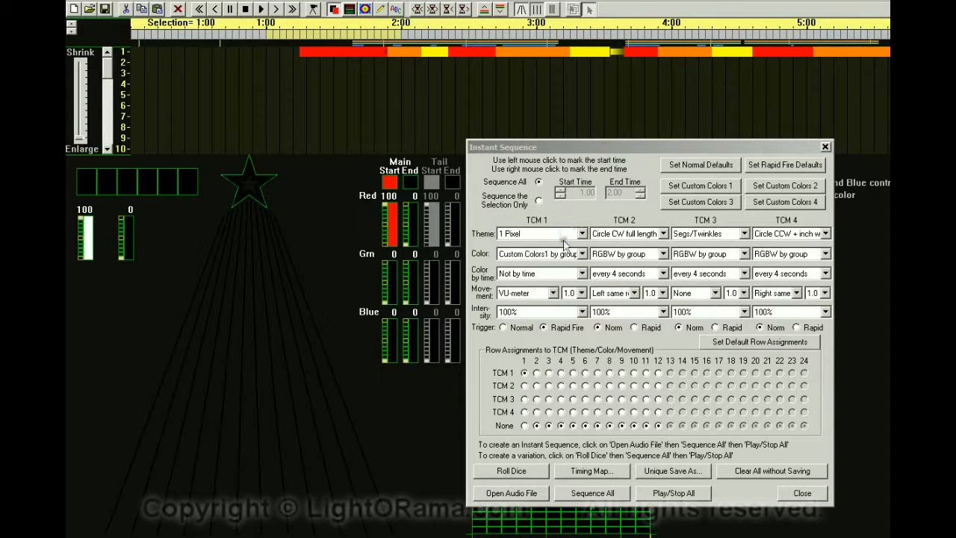
click(535, 373)
click(560, 372)
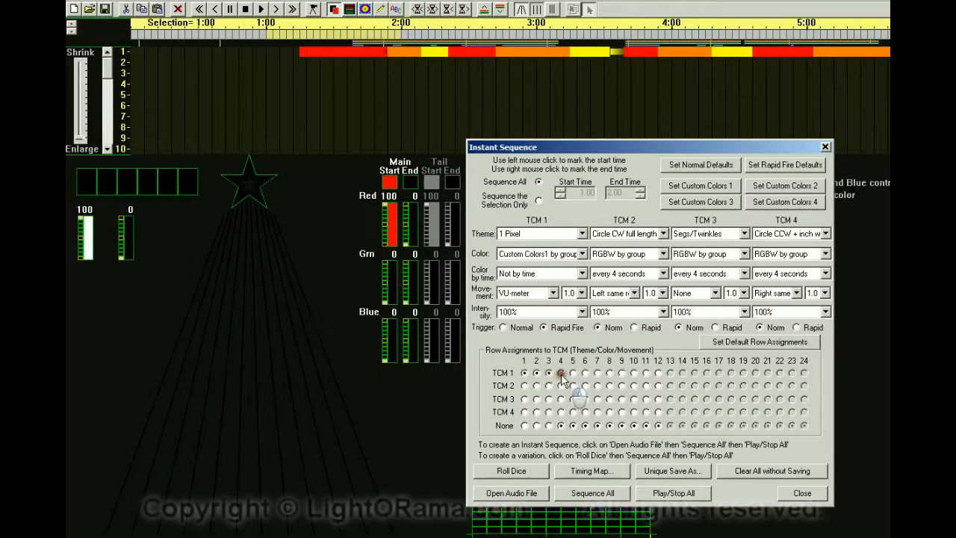
click(572, 373)
click(585, 372)
click(596, 372)
click(609, 373)
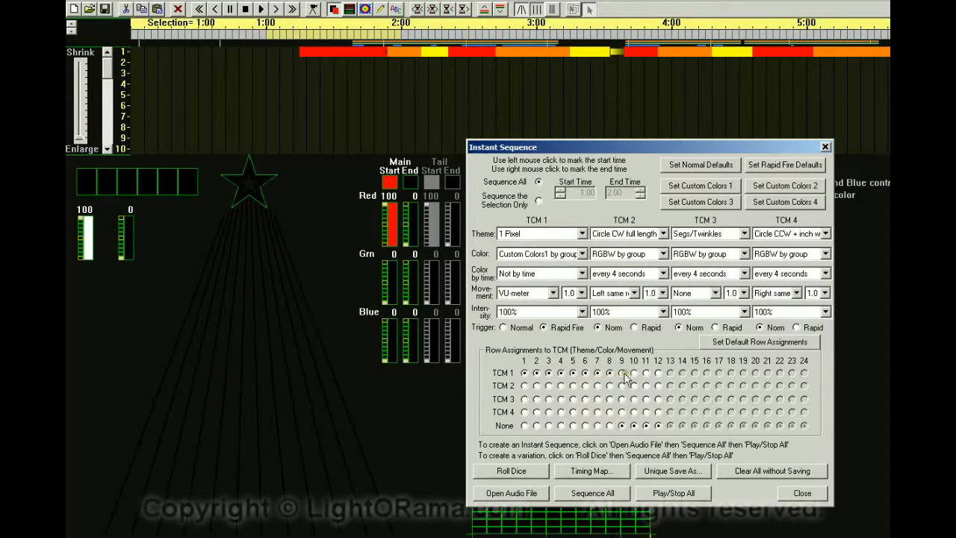
click(621, 373)
click(633, 373)
click(645, 372)
click(657, 372)
Set TCM 1 color to White.
click(581, 254)
mouse_move(582, 300)
mouse_down()
mouse_move(579, 283)
mouse_move(578, 305)
mouse_up()
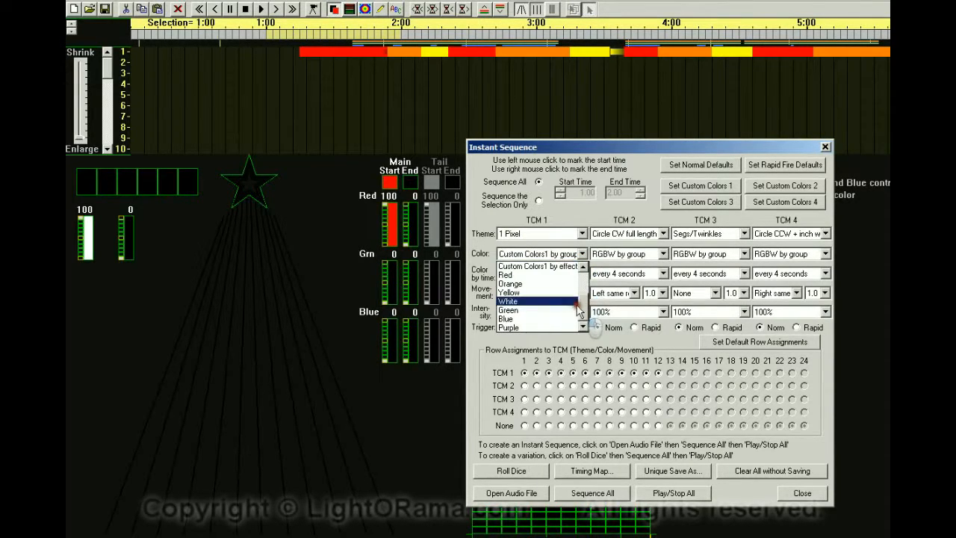
scroll(597, 310, up, 3)
drag(586, 297, 578, 319)
click(520, 300)
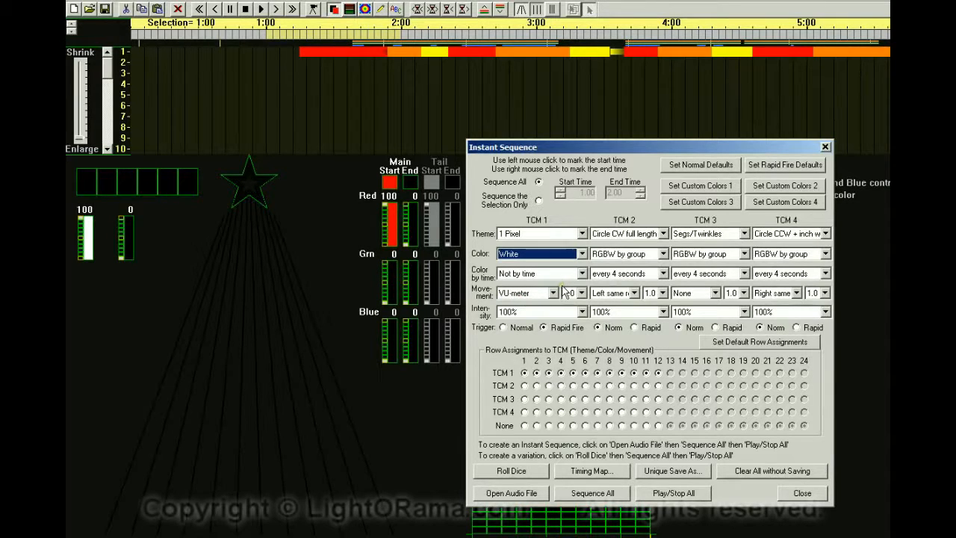
Regenerate the whole sequence, erasing the existing one.
click(595, 494)
click(694, 375)
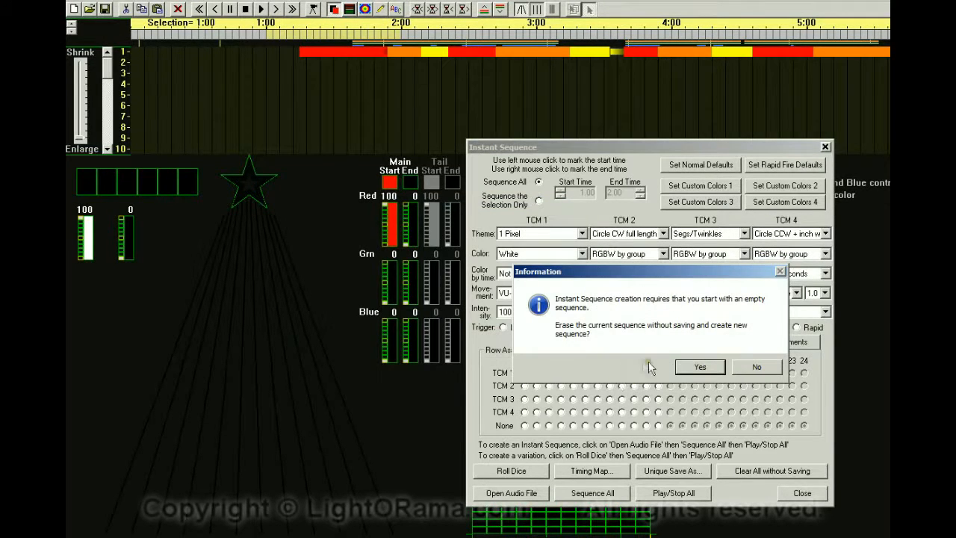
click(695, 368)
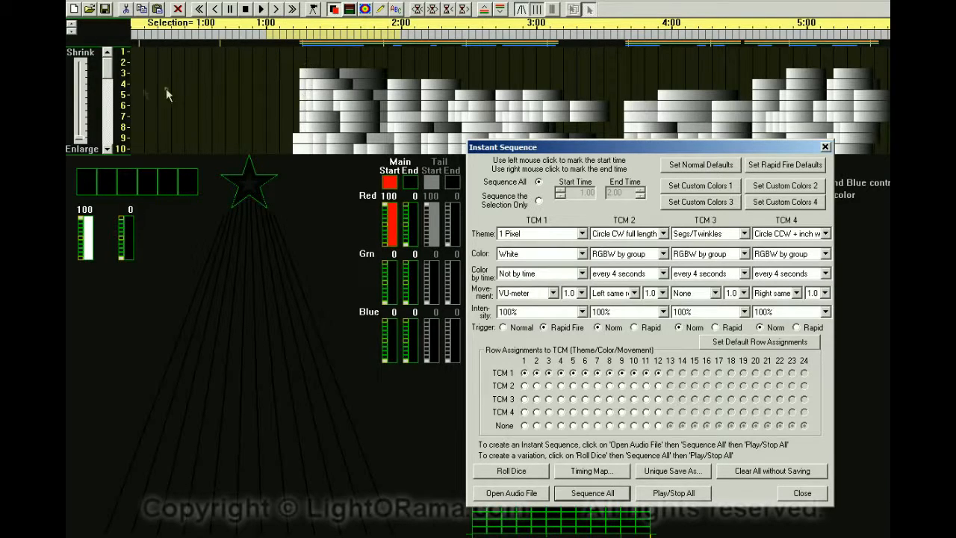
click(106, 109)
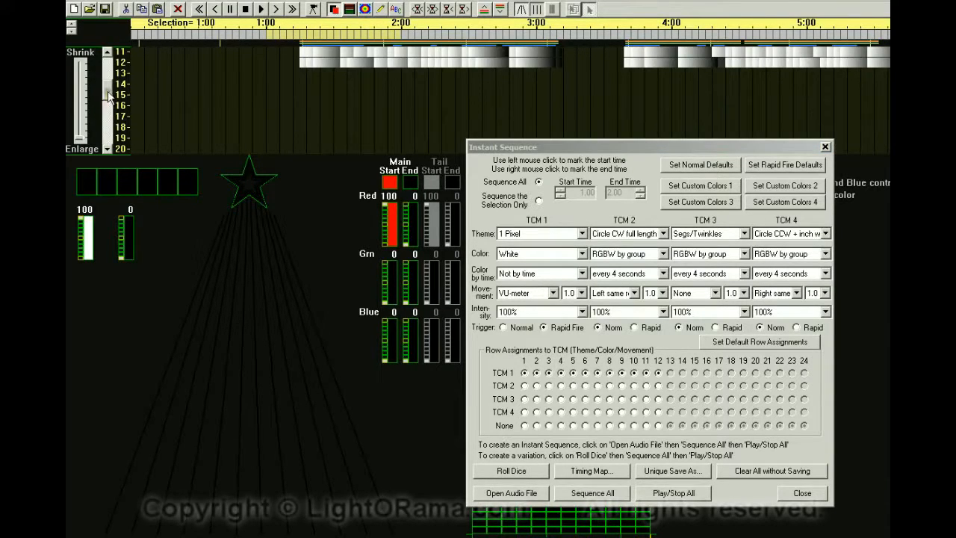
Fit rows 1–13 into the channel grid and play the sequence to preview the TCM 1 effect.
click(104, 63)
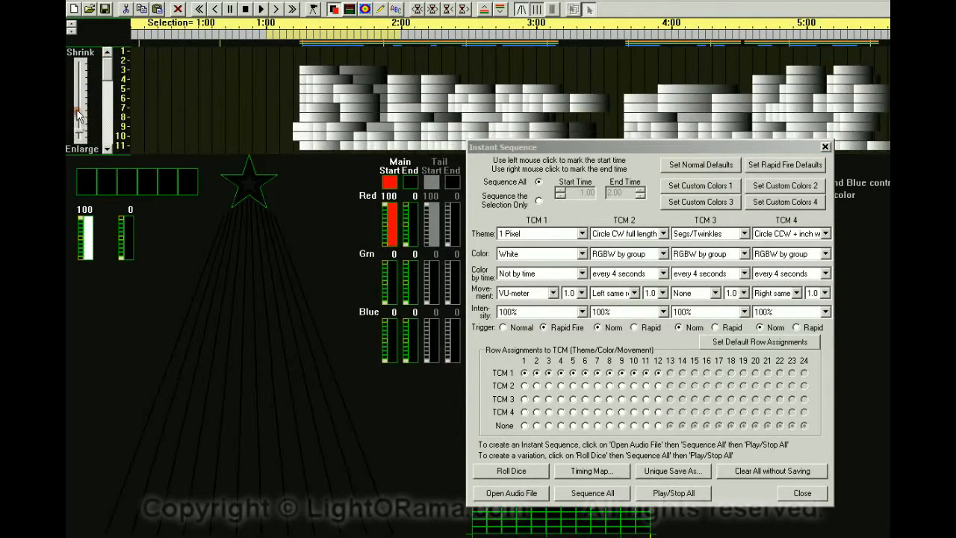
drag(77, 120, 79, 113)
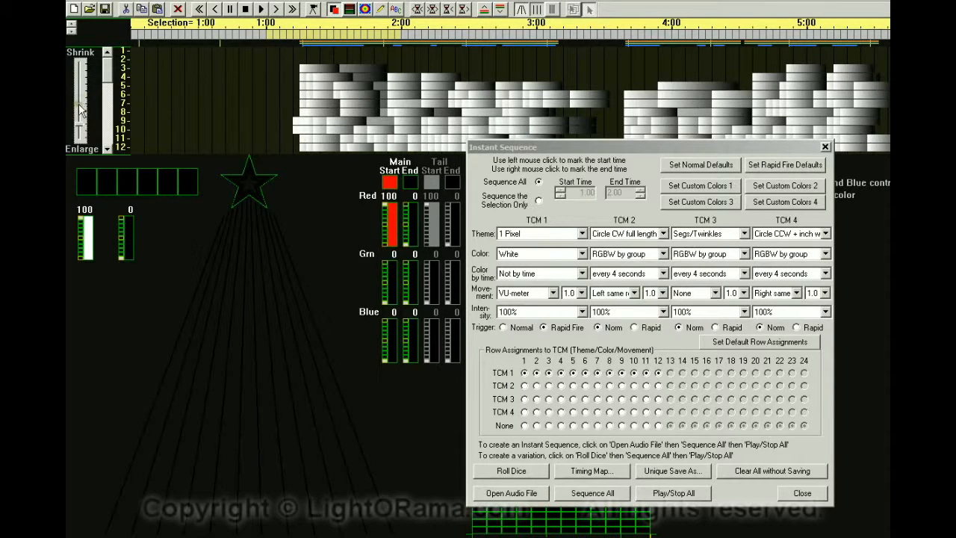
drag(81, 110, 81, 104)
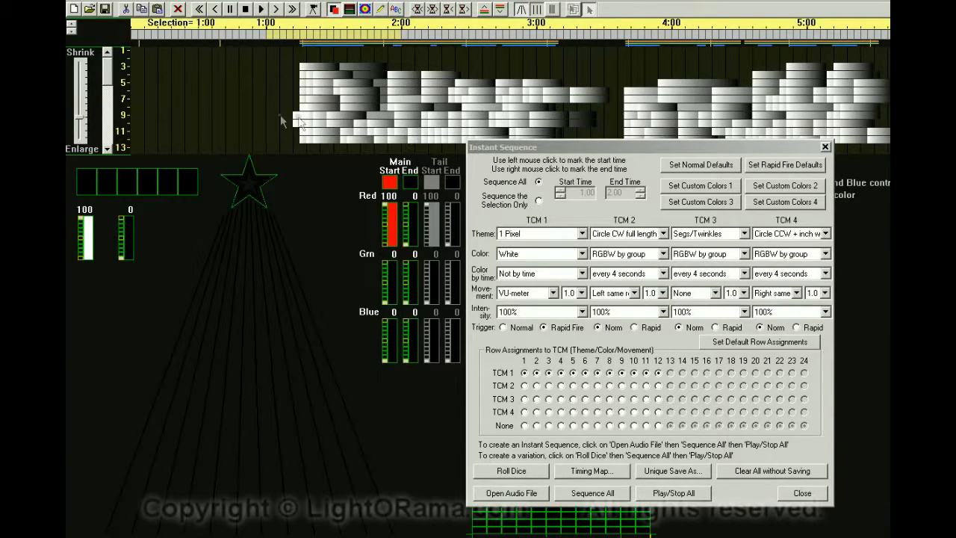
click(293, 10)
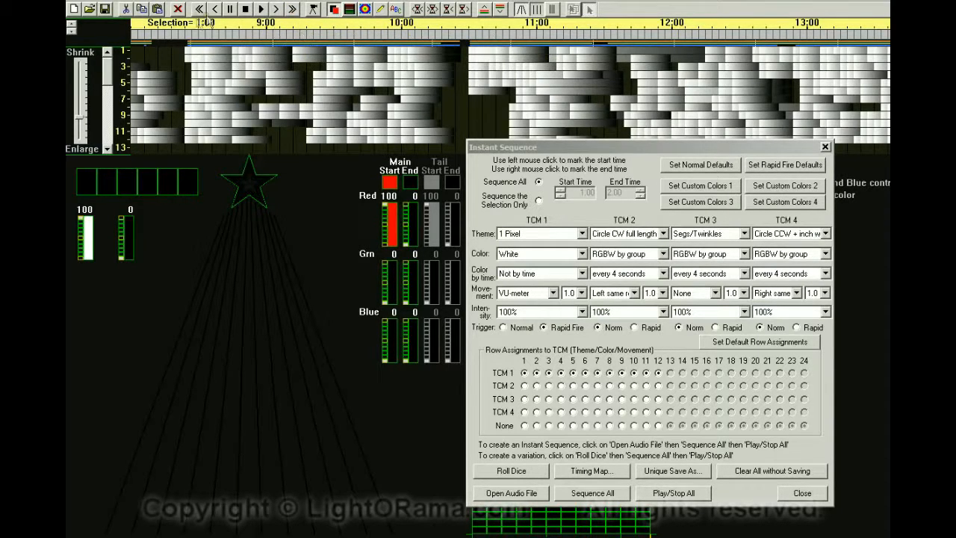
click(204, 10)
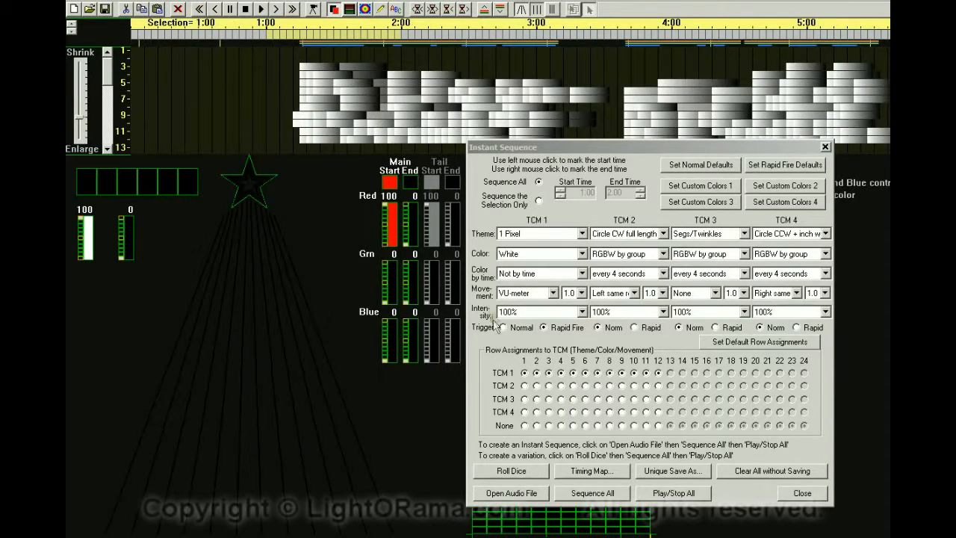
click(674, 493)
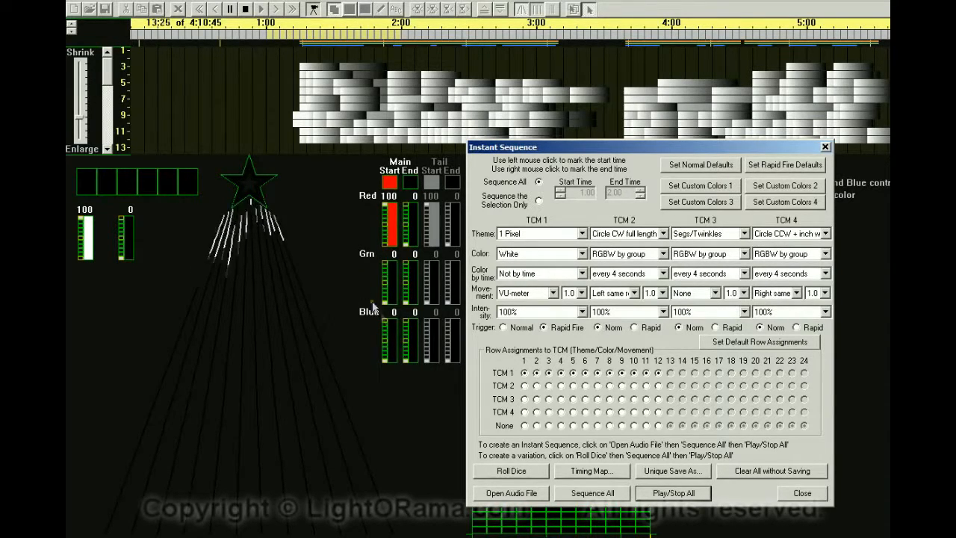
click(662, 498)
Lower the timing map sensitivity to 3.
click(593, 471)
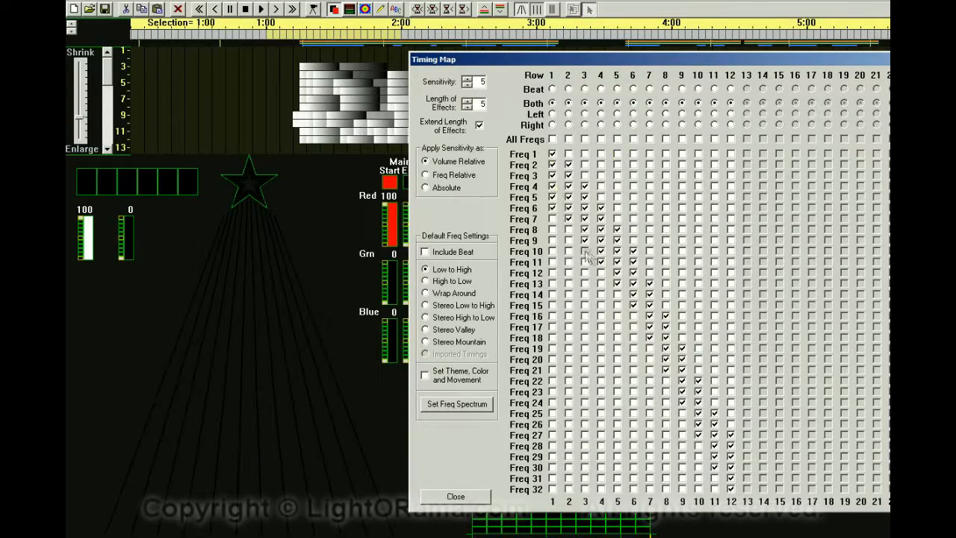
click(467, 86)
click(467, 85)
drag(493, 64, 508, 66)
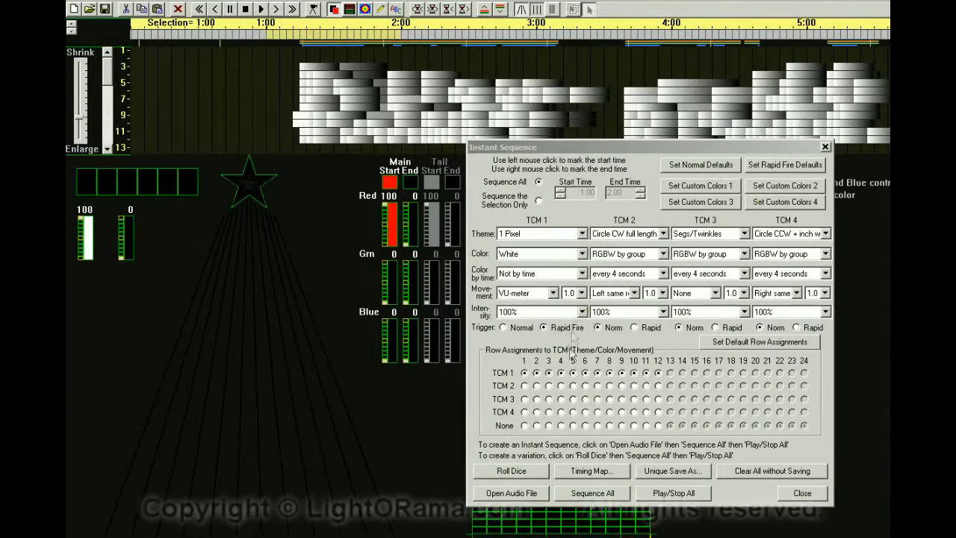
Regenerate the whole sequence with new timings, erasing the existing one, and play it back.
click(603, 496)
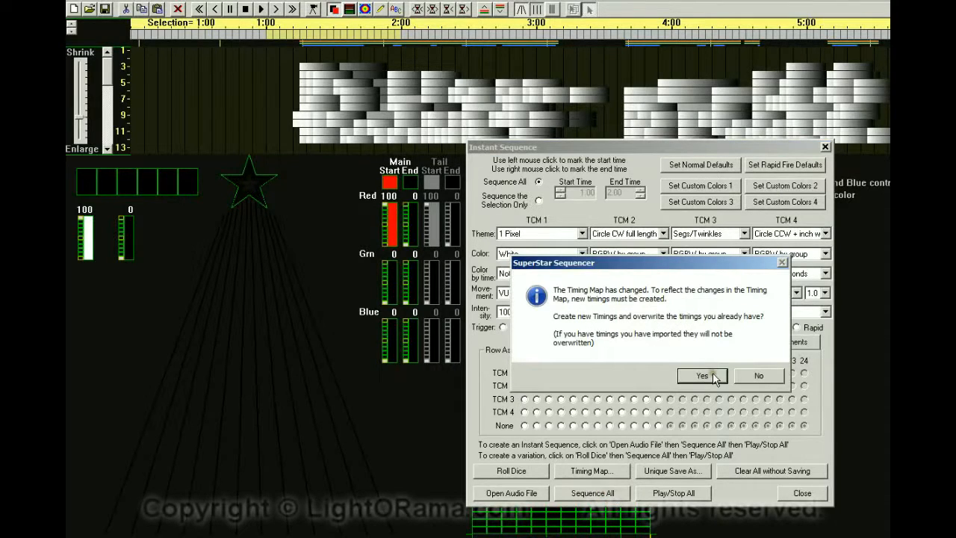
click(712, 374)
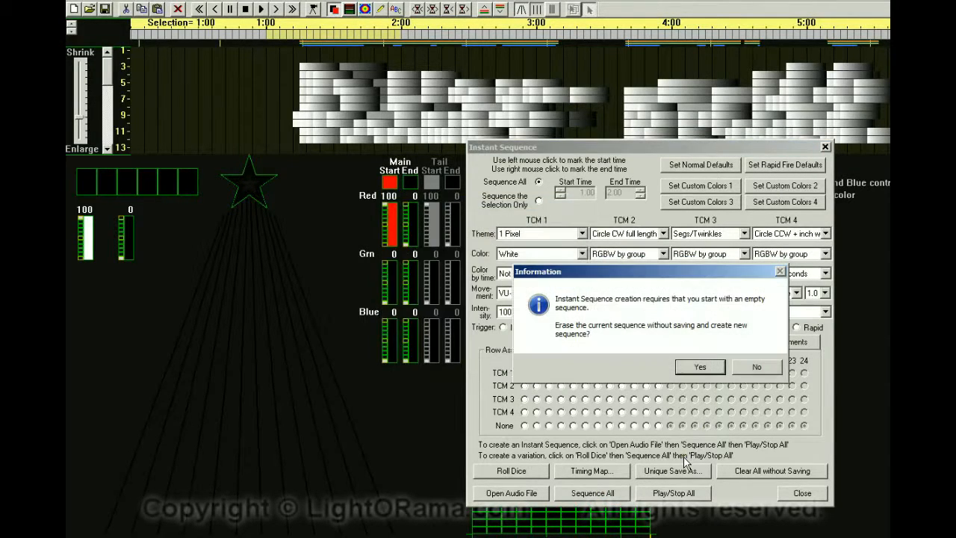
click(699, 367)
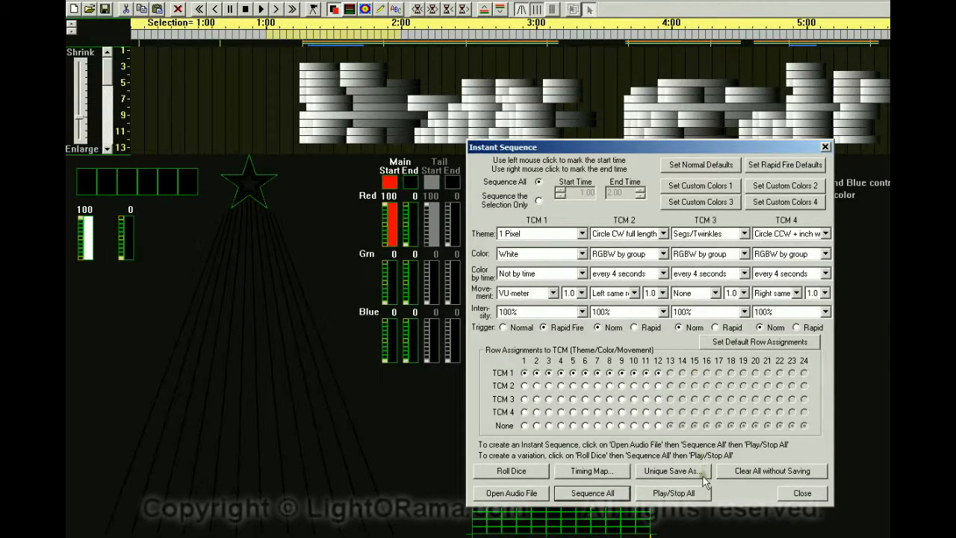
click(691, 493)
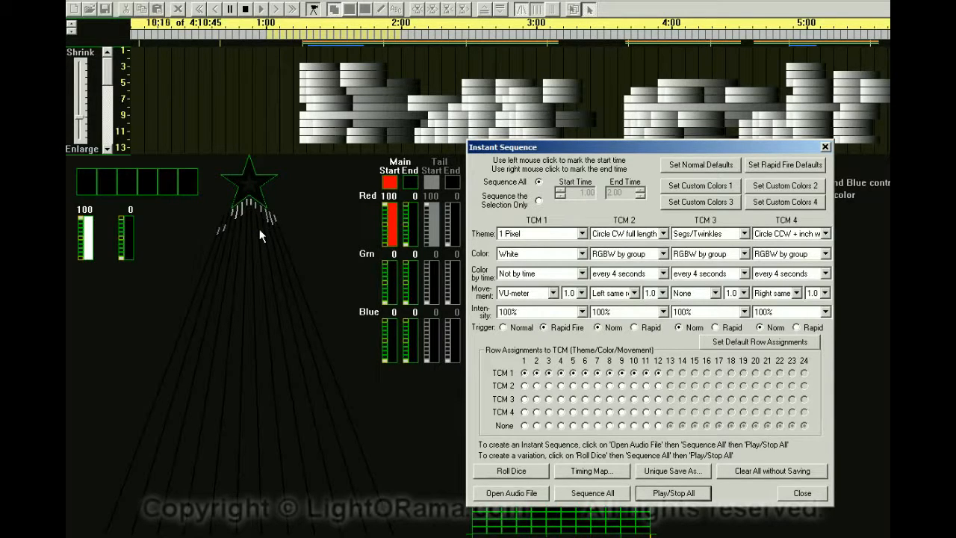
click(663, 494)
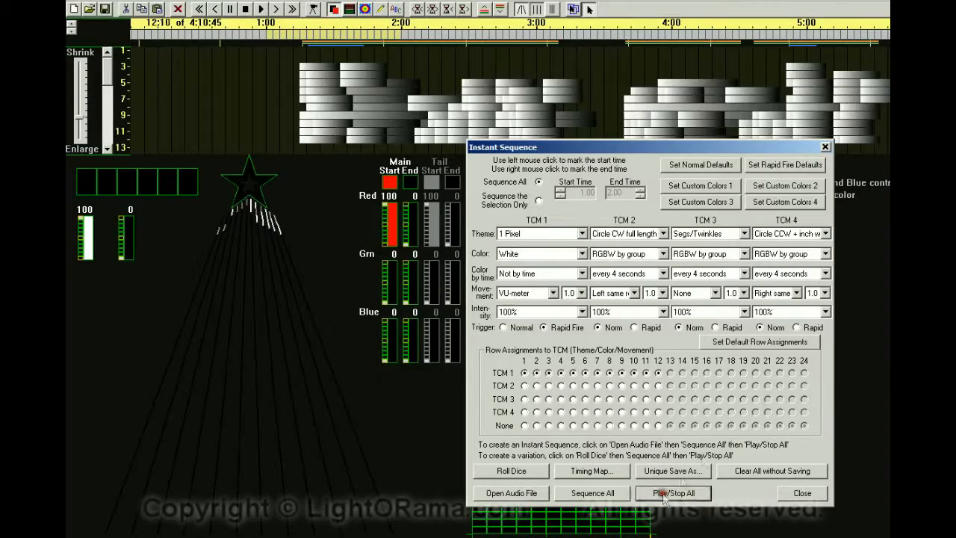
Lower the timing map sensitivity to 2.
click(591, 471)
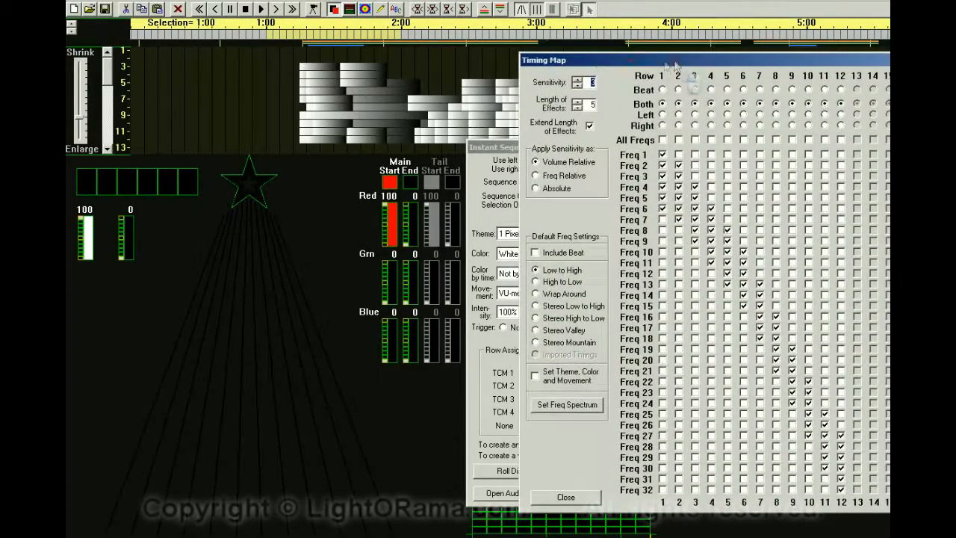
click(576, 84)
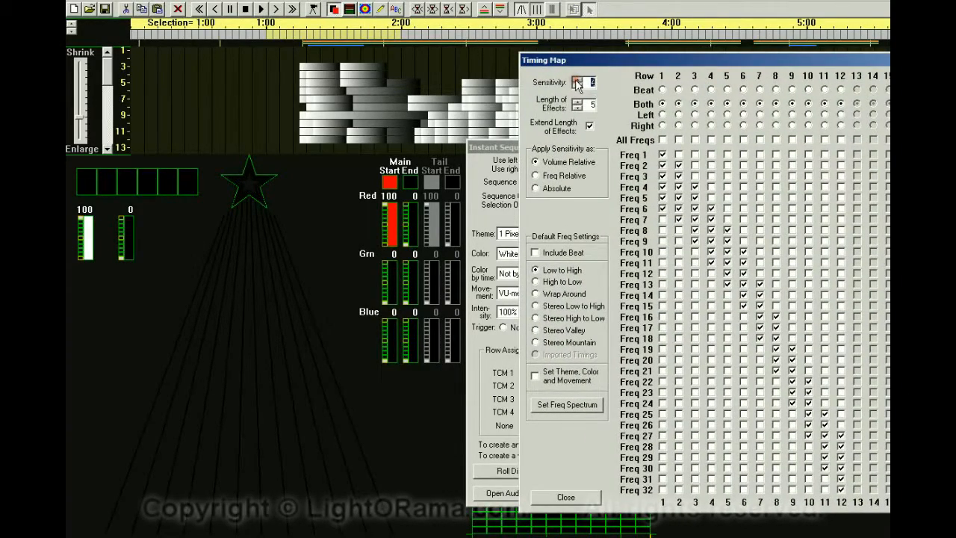
drag(586, 61, 955, 60)
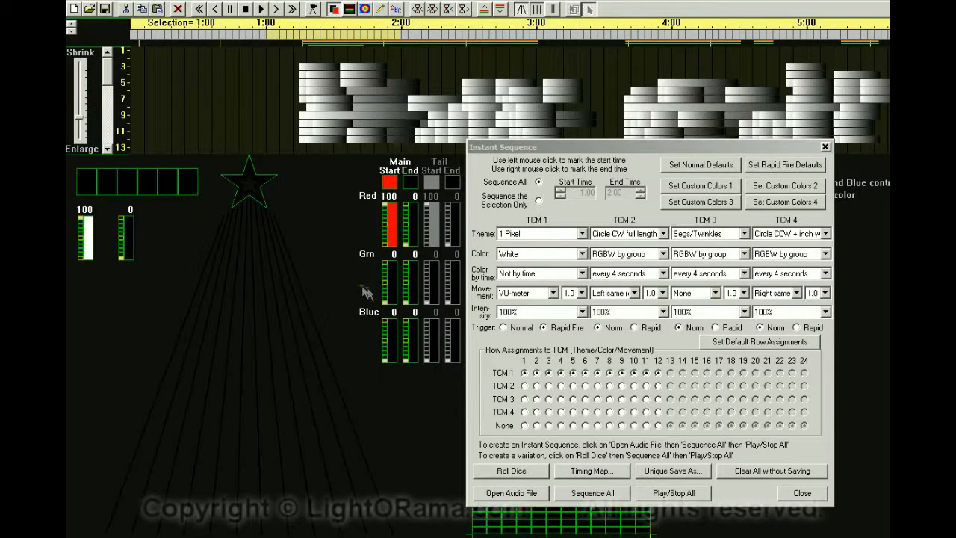
Set TCM 1 theme to 2 Pixels and its movement speed to 2.1.
click(581, 233)
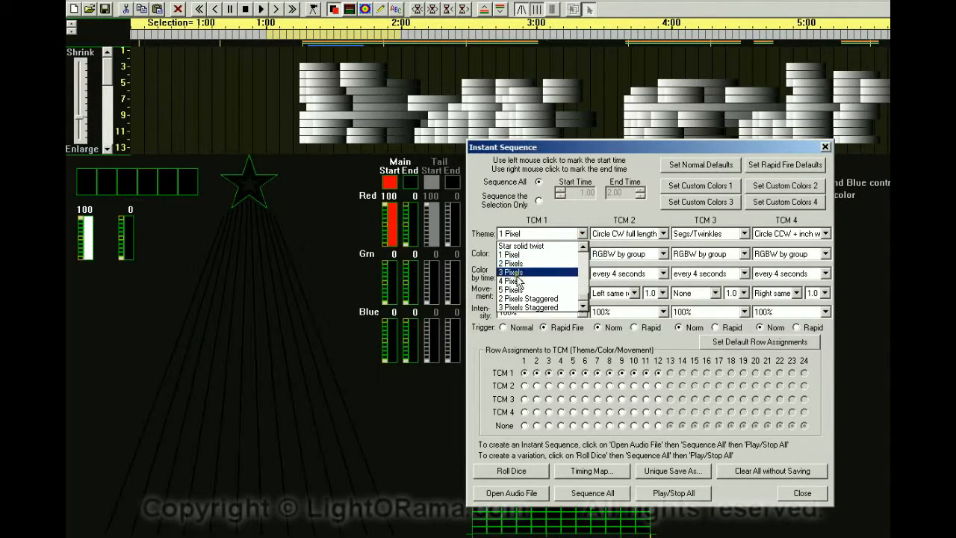
click(514, 263)
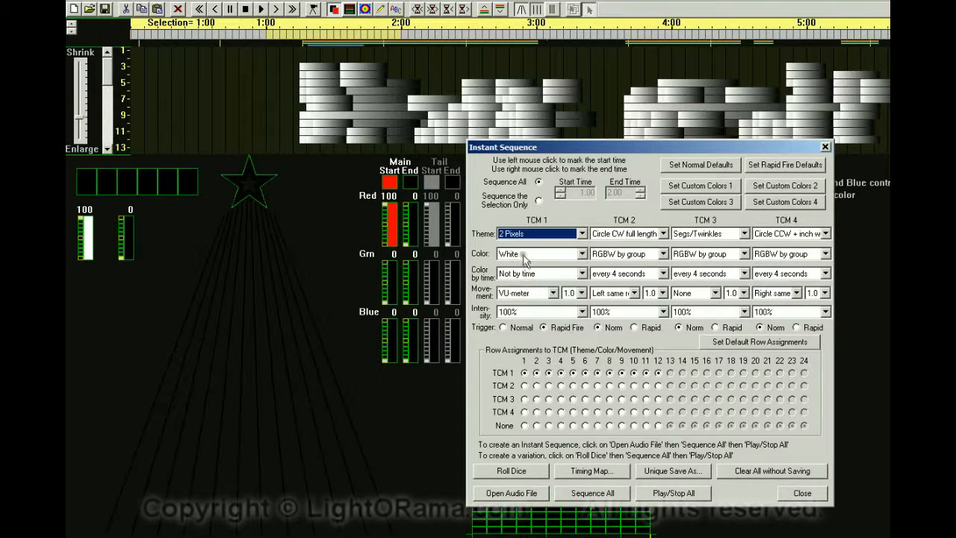
click(578, 293)
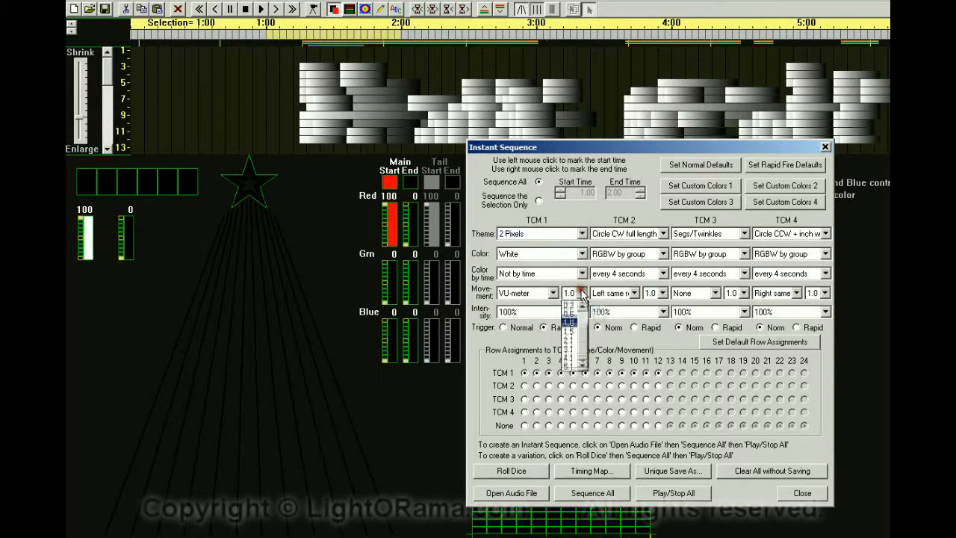
click(566, 340)
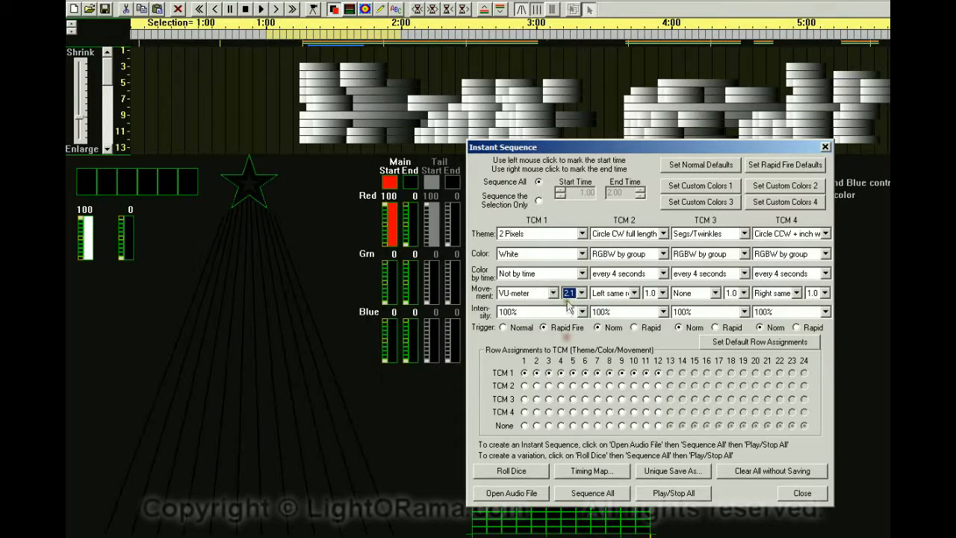
Regenerate the sequence with the new timings, erasing the old sequence, and play it back.
click(593, 493)
click(687, 376)
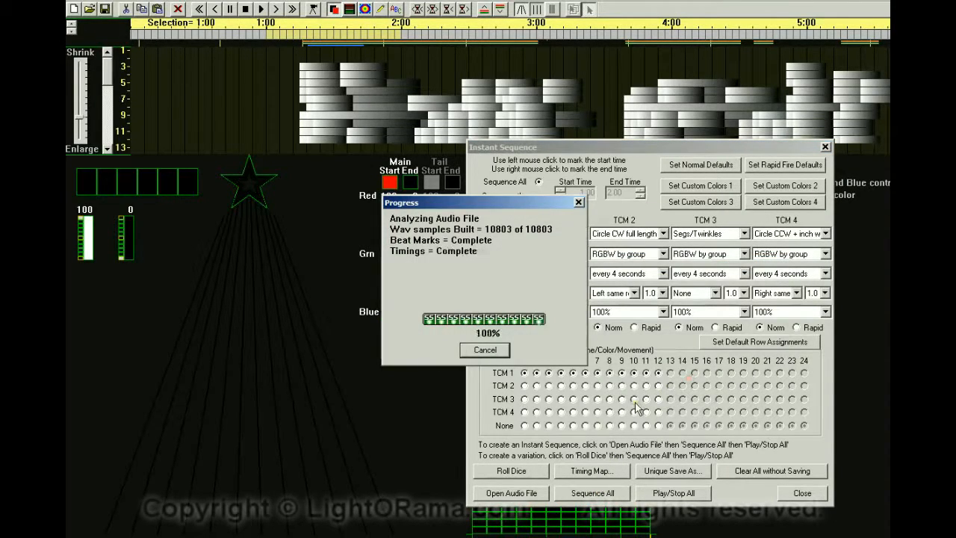
click(700, 366)
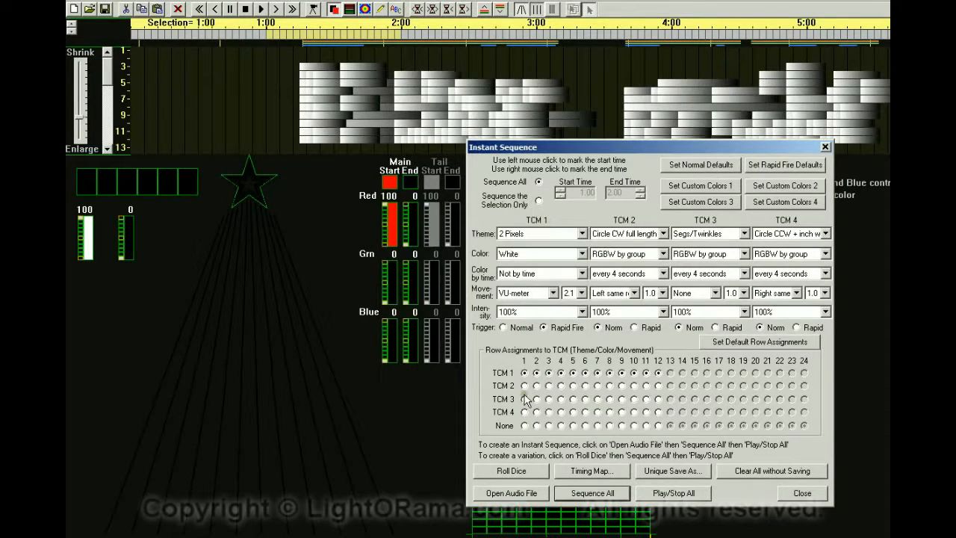
click(667, 495)
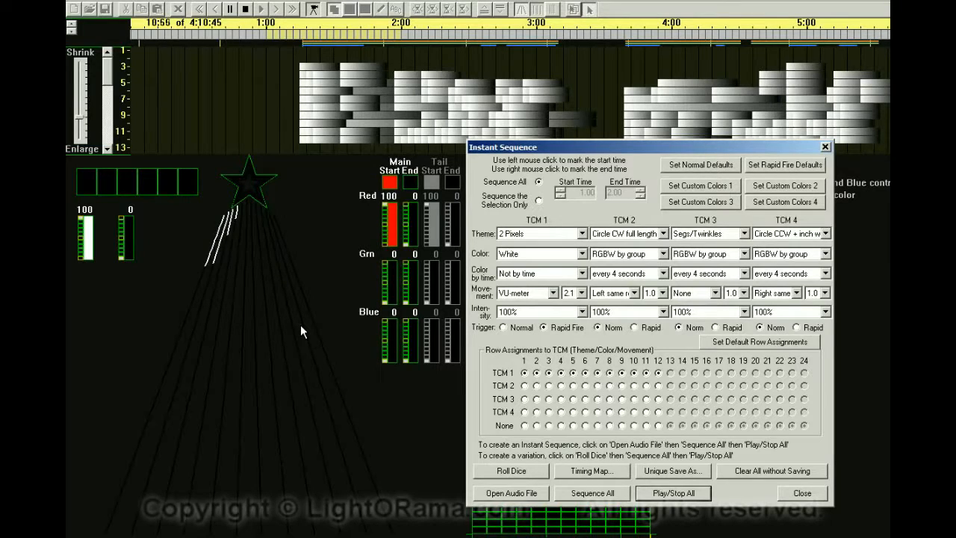
click(672, 494)
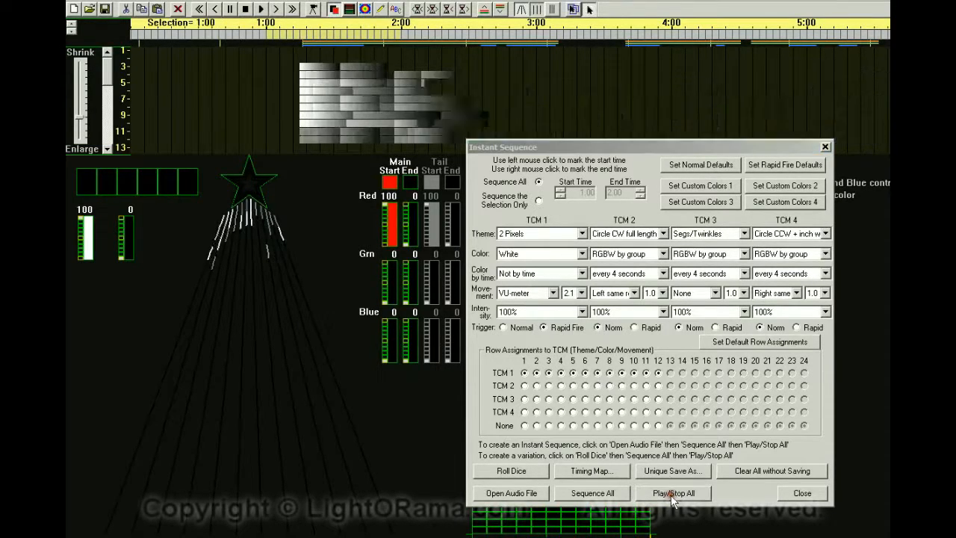
Set TCM 1 color to RGBW by group.
click(582, 254)
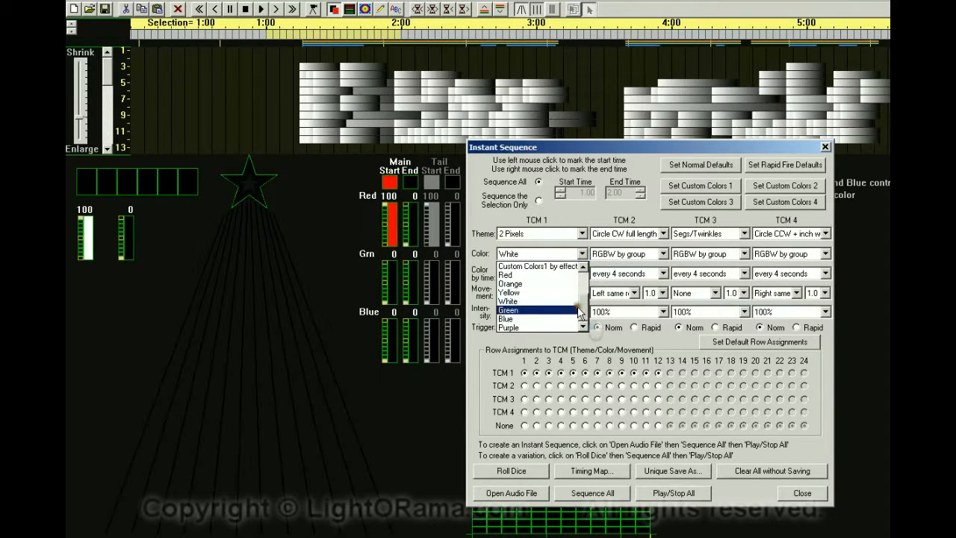
click(582, 313)
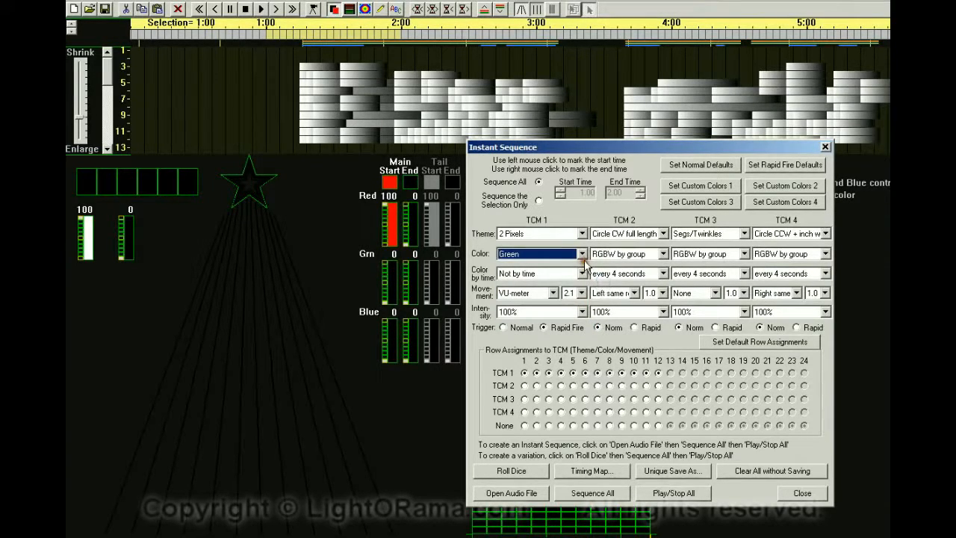
click(582, 254)
click(582, 293)
click(525, 274)
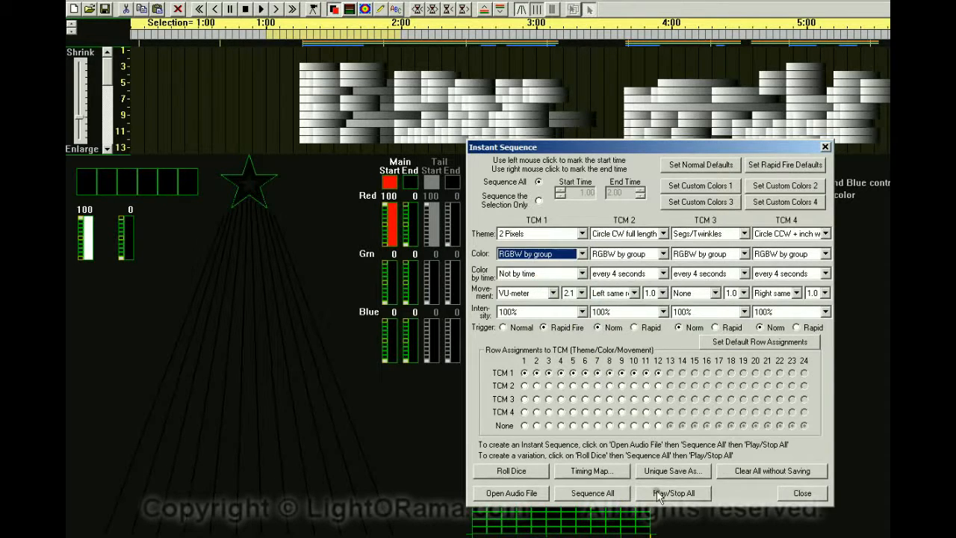
Regenerate the whole sequence, erasing the existing one, and play it back.
click(594, 493)
click(696, 367)
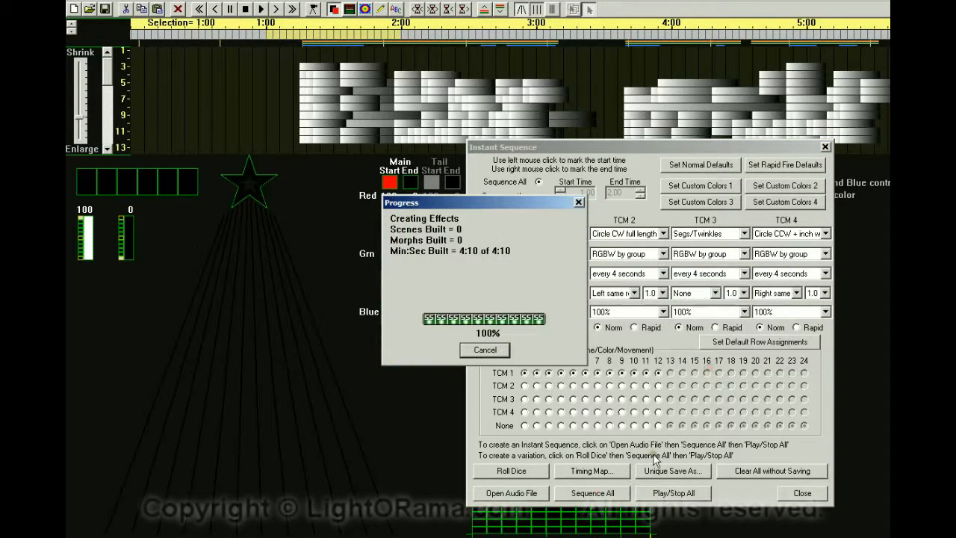
click(660, 494)
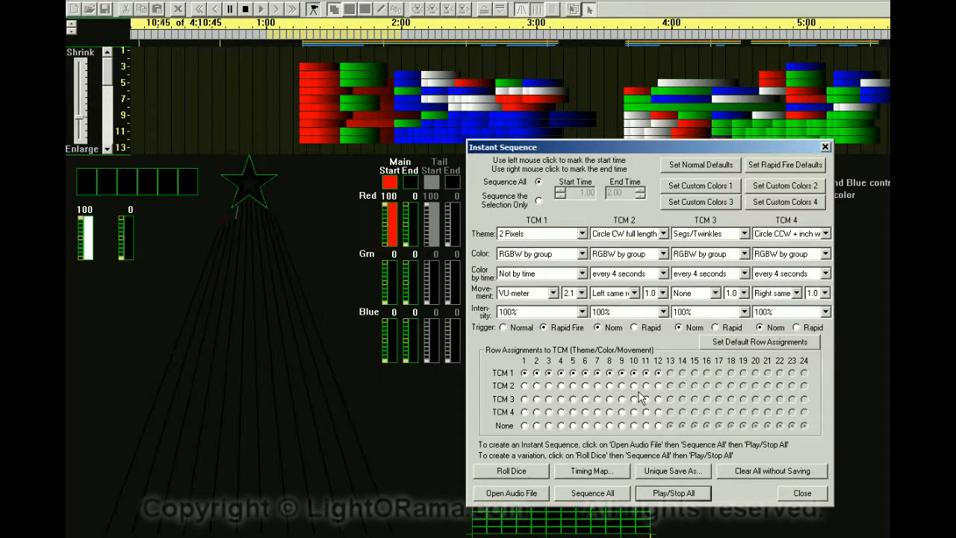
click(657, 492)
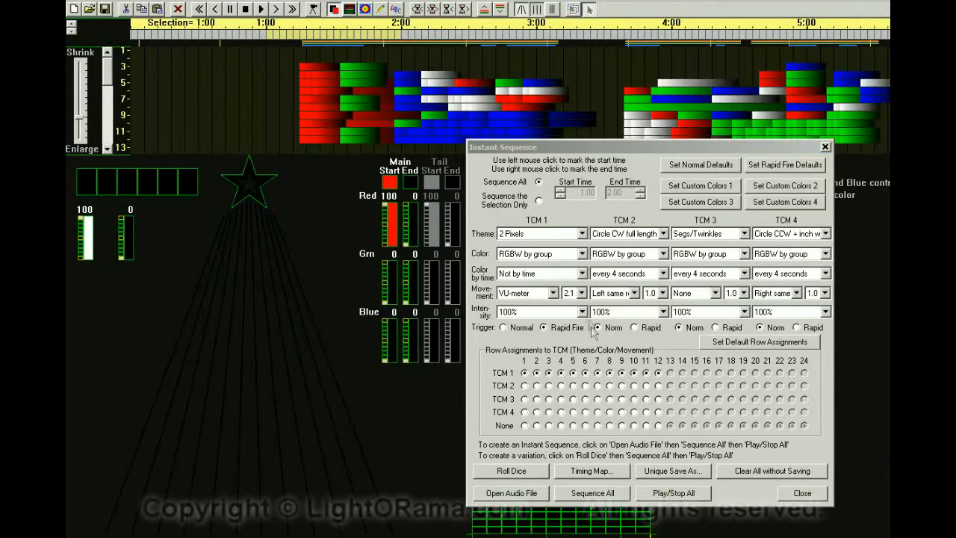
Set TCM 1 color by time to every 2 seconds and regenerate the whole sequence.
click(582, 274)
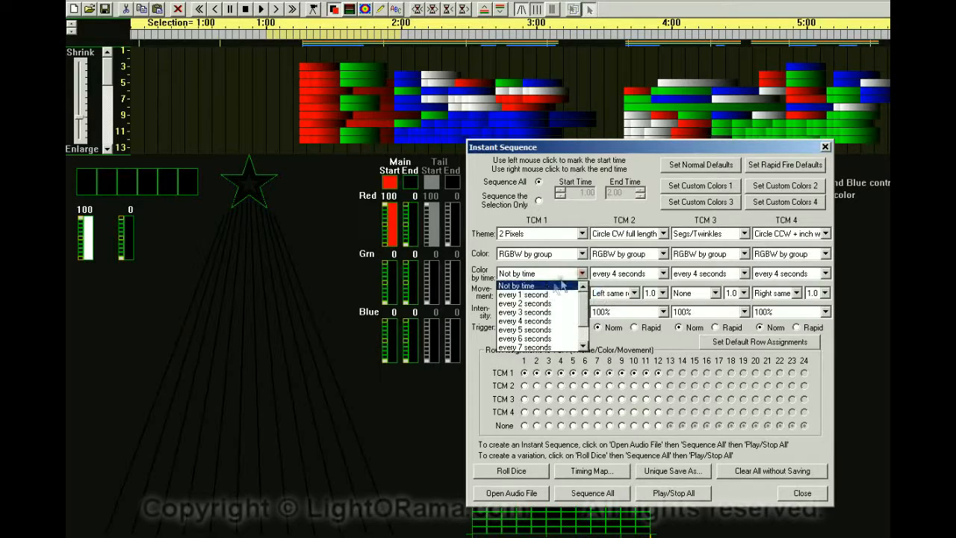
click(525, 305)
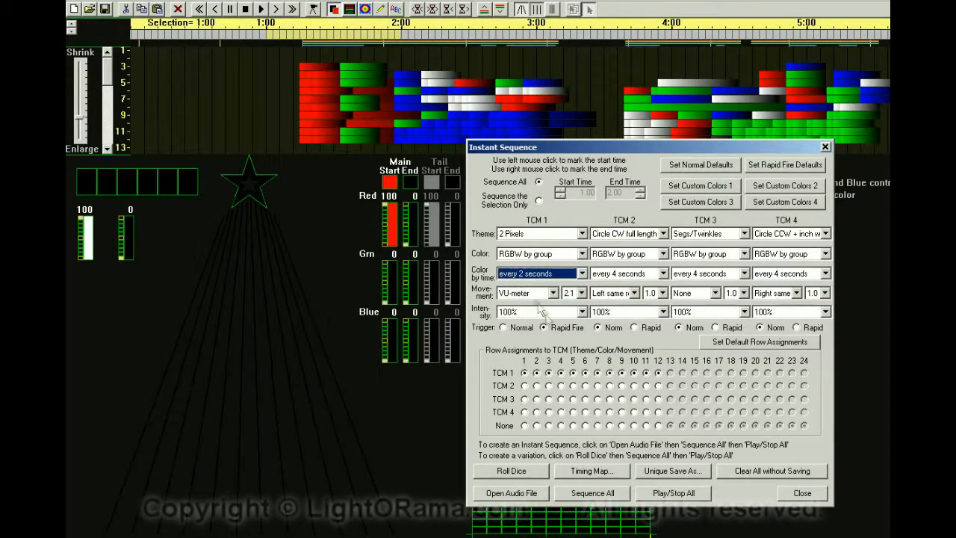
click(591, 493)
click(682, 373)
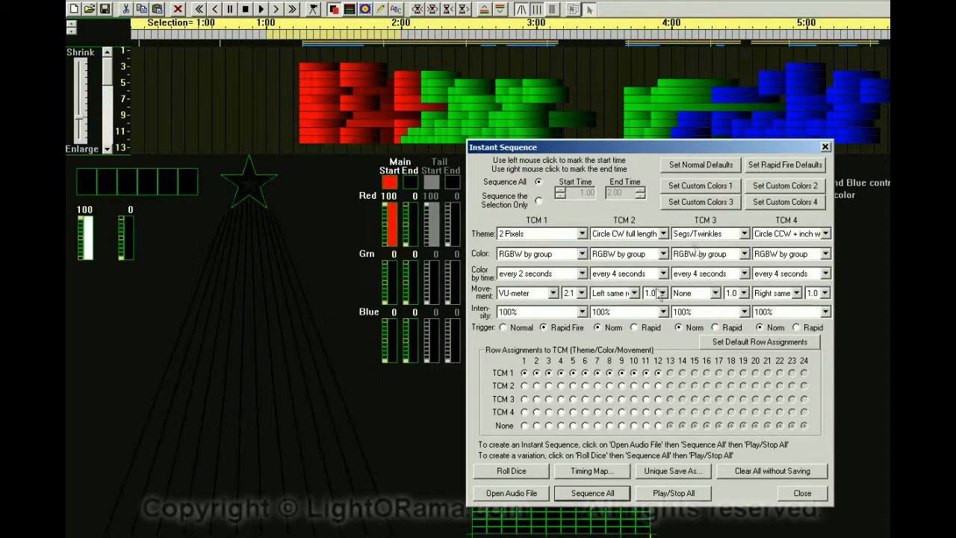
Play the sequence back to preview the color changes.
click(657, 494)
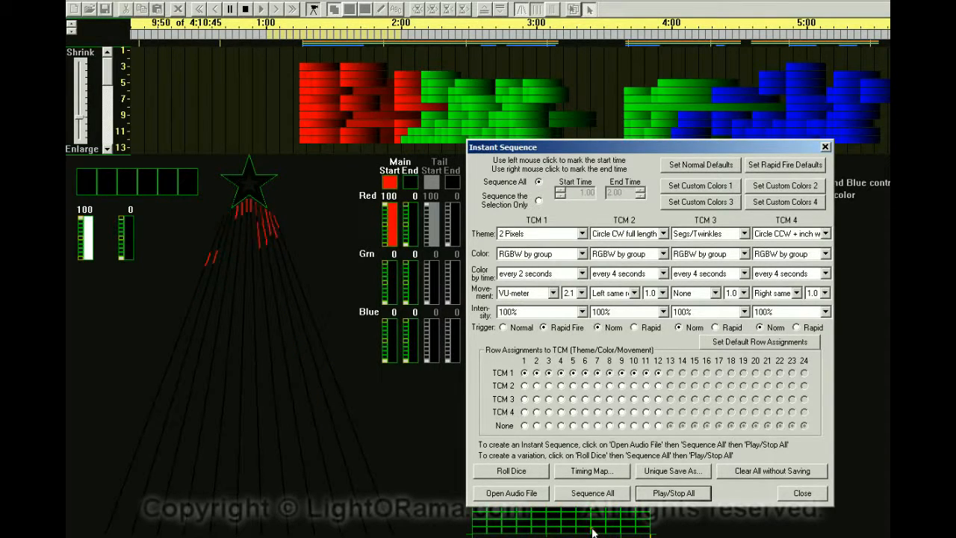
click(650, 494)
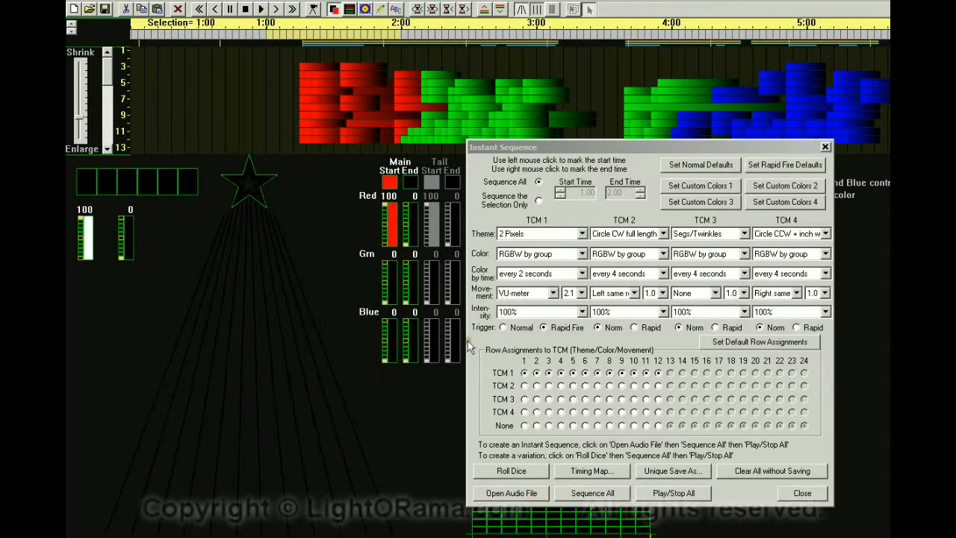
Set TCM 1 movement to Random Points.
click(554, 293)
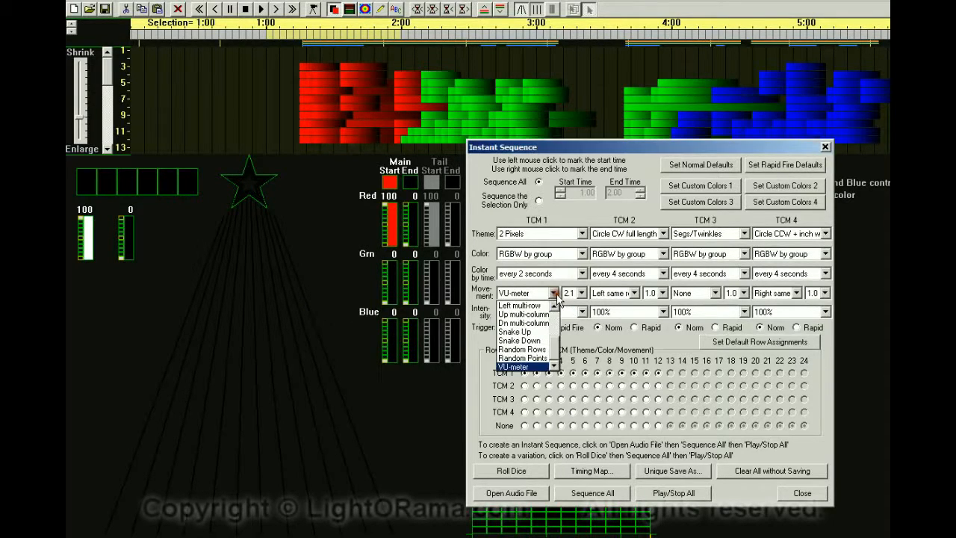
click(523, 359)
click(560, 372)
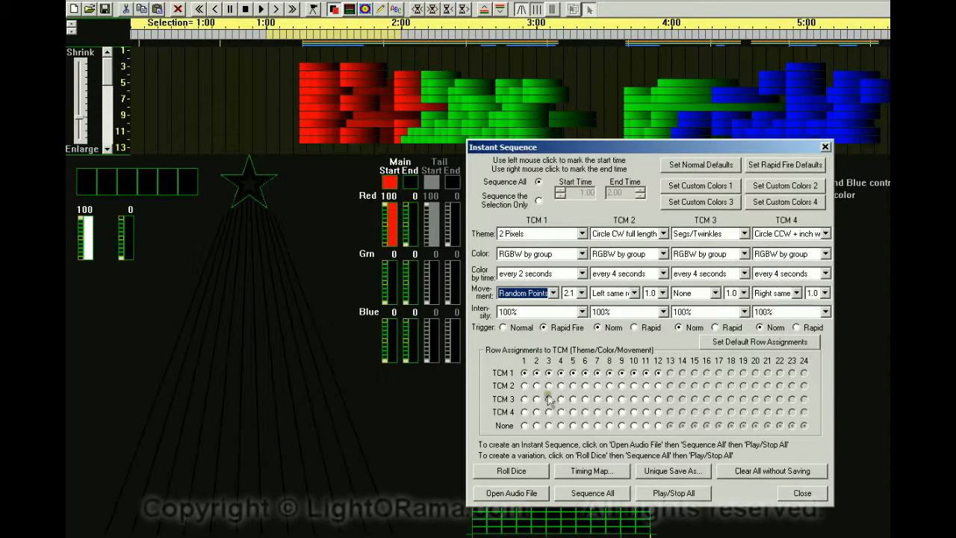
Reassign rows 2 to 12 to None so only row 1 stays on TCM 1.
click(535, 425)
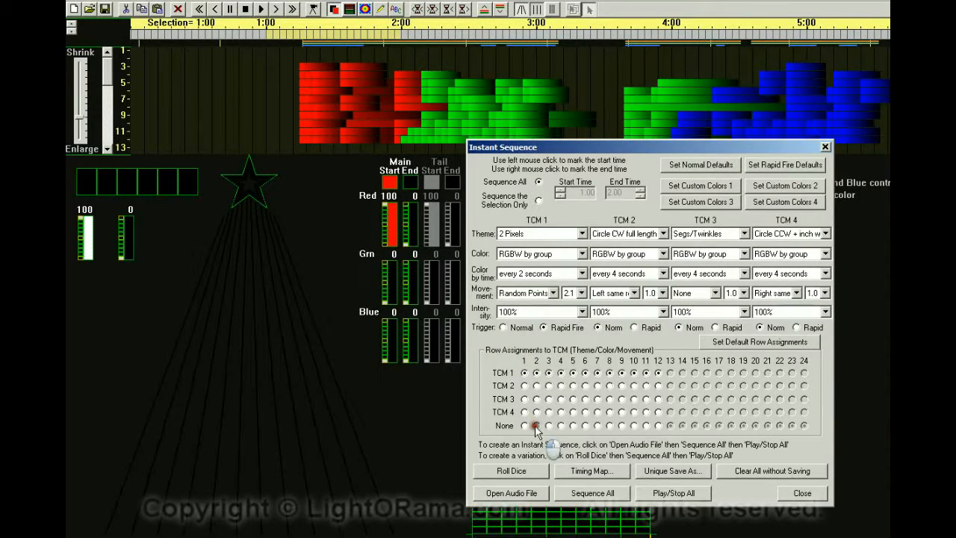
click(548, 425)
click(560, 425)
click(573, 425)
click(621, 424)
click(633, 424)
click(645, 425)
click(658, 425)
Regenerate the whole sequence, erasing the existing one, and play it back.
click(582, 499)
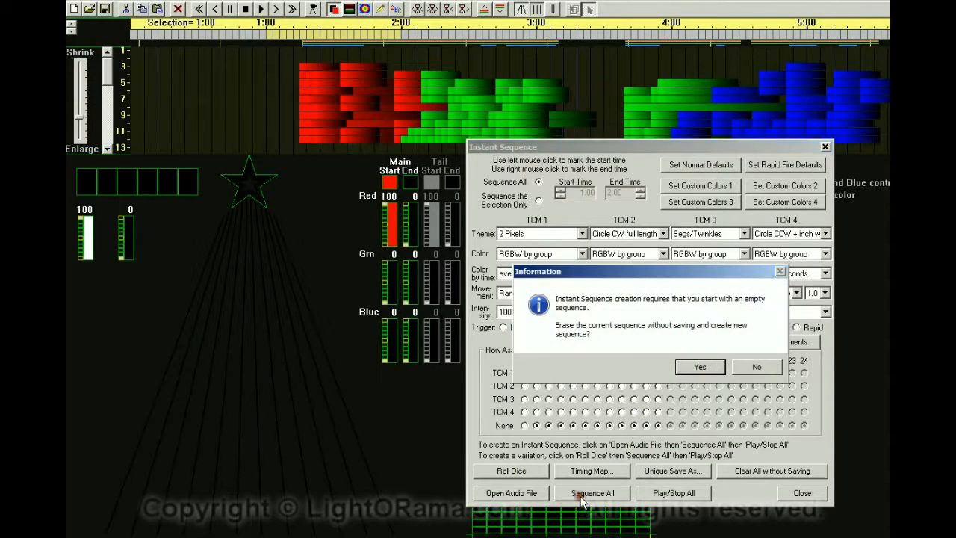
click(697, 367)
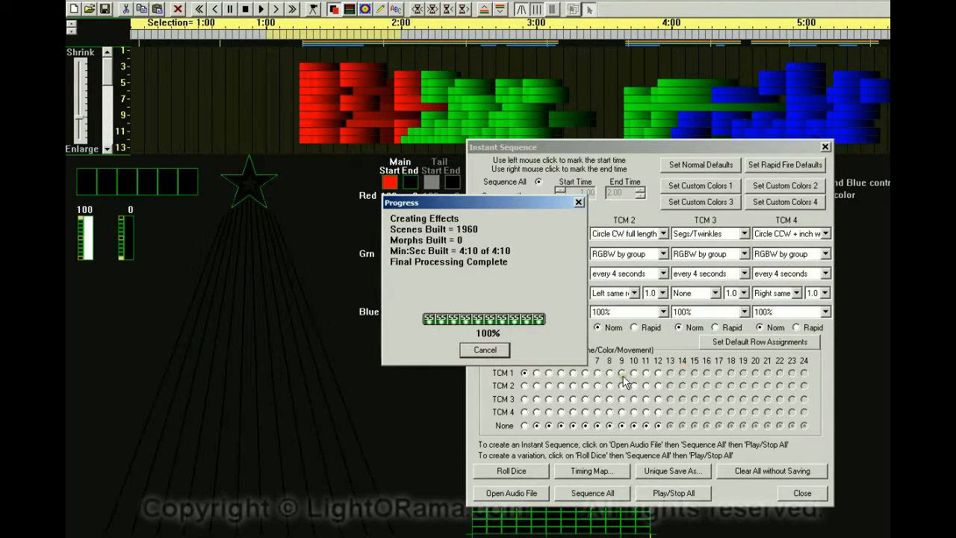
click(292, 10)
click(221, 10)
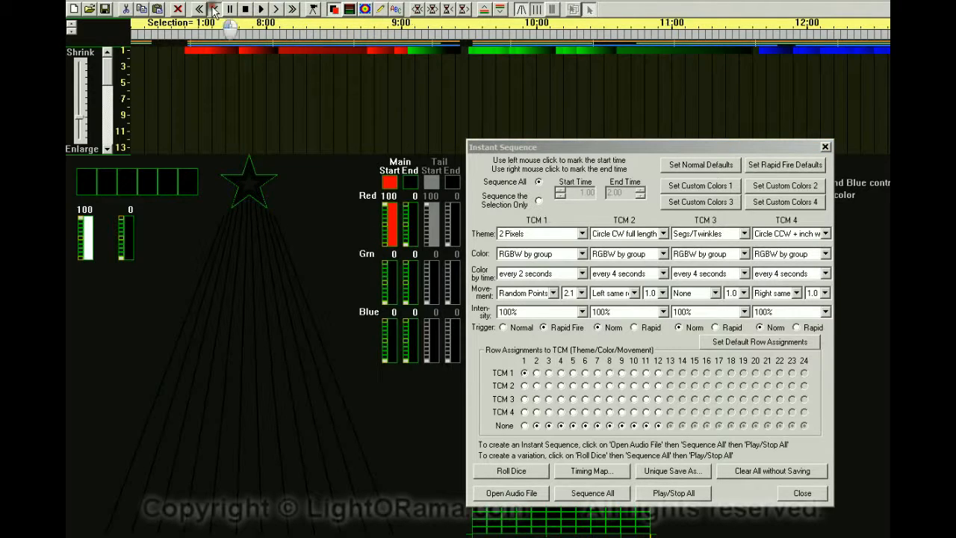
click(277, 10)
click(668, 493)
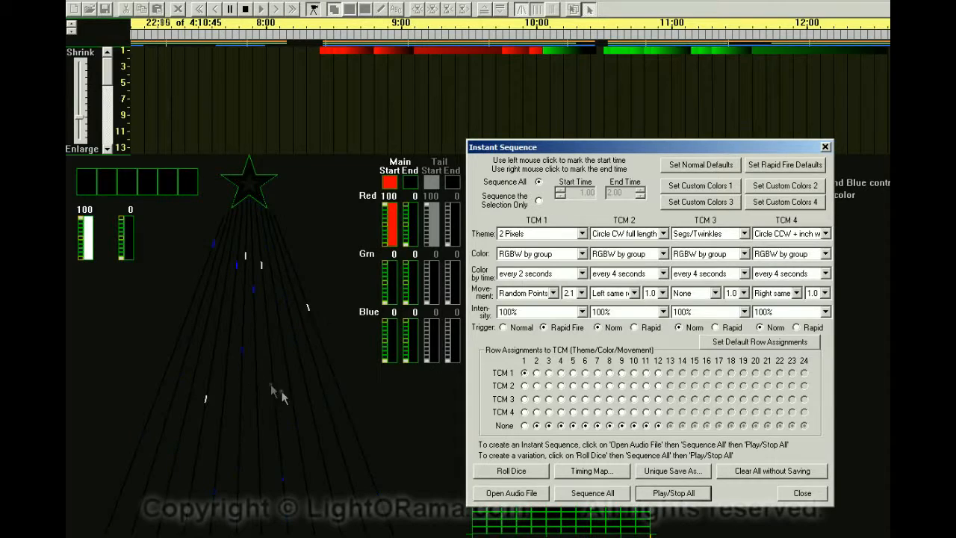
click(674, 493)
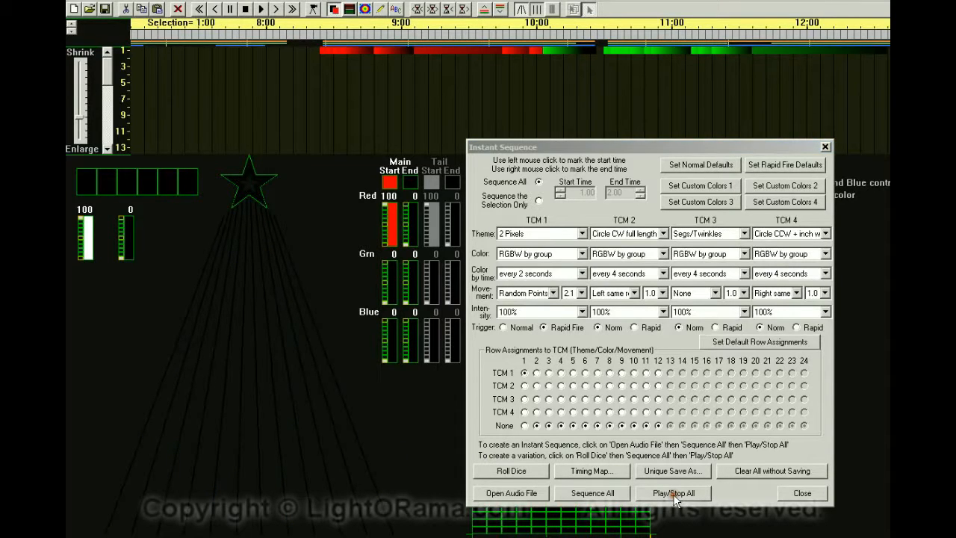
Set TCM 1 theme to 3 Segs.
click(583, 234)
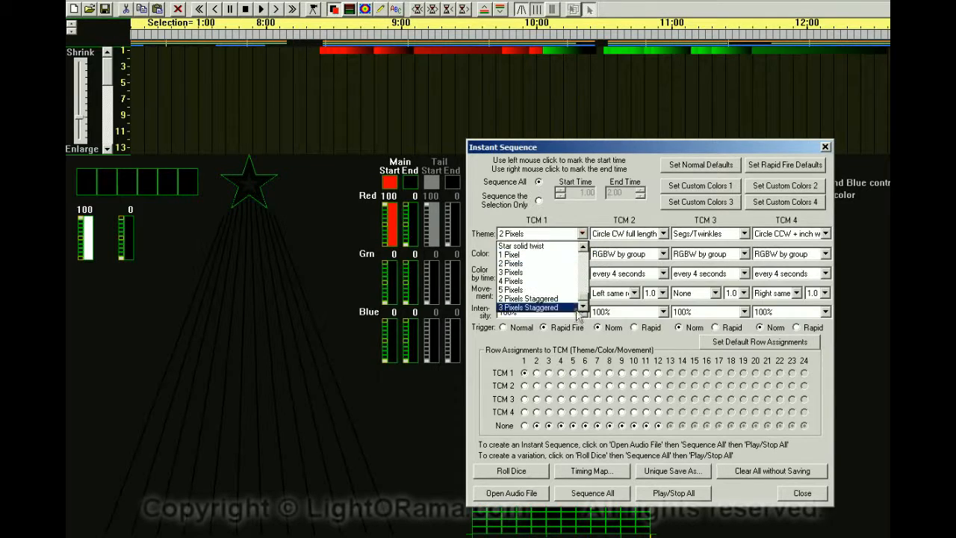
scroll(573, 257, down, 2)
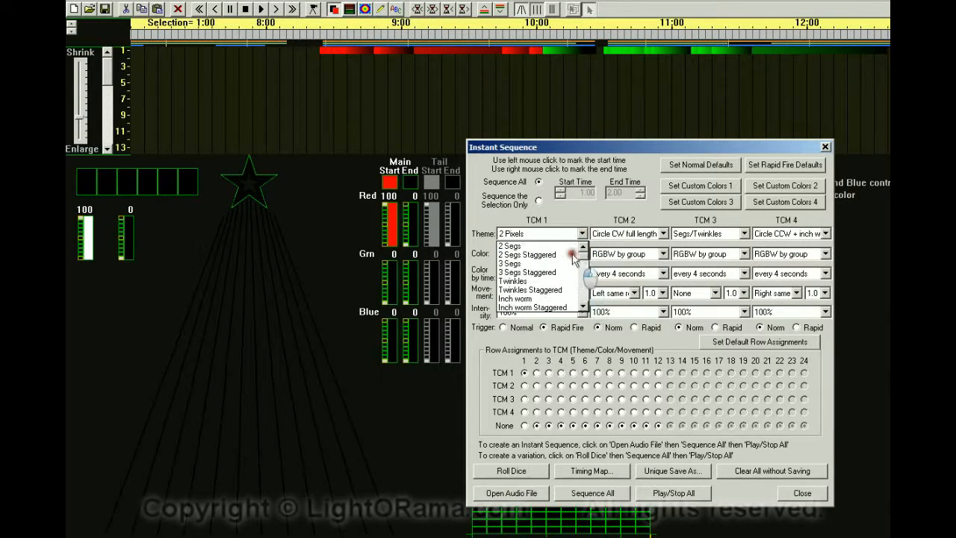
click(521, 262)
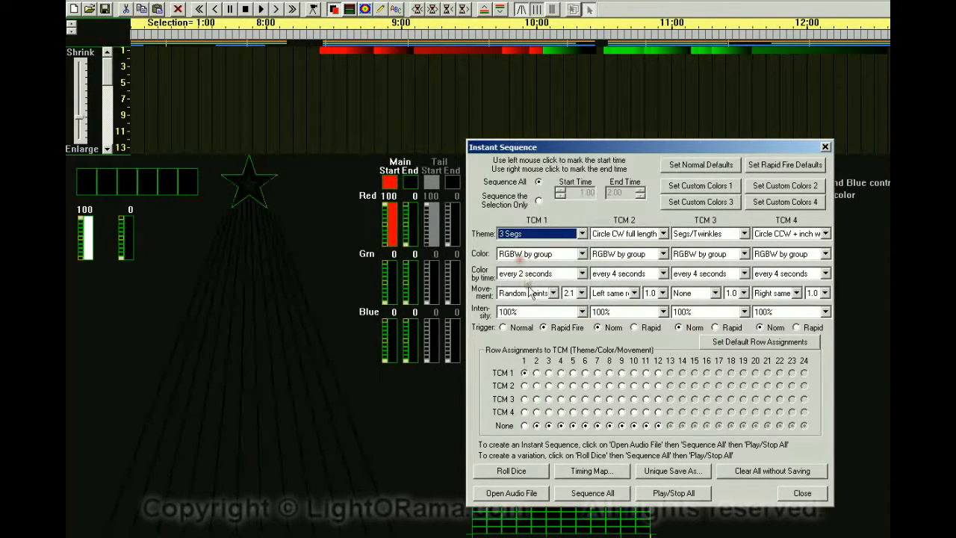
Regenerate the whole sequence, erasing the existing one, and play it back to preview the 3 Segs theme.
click(593, 493)
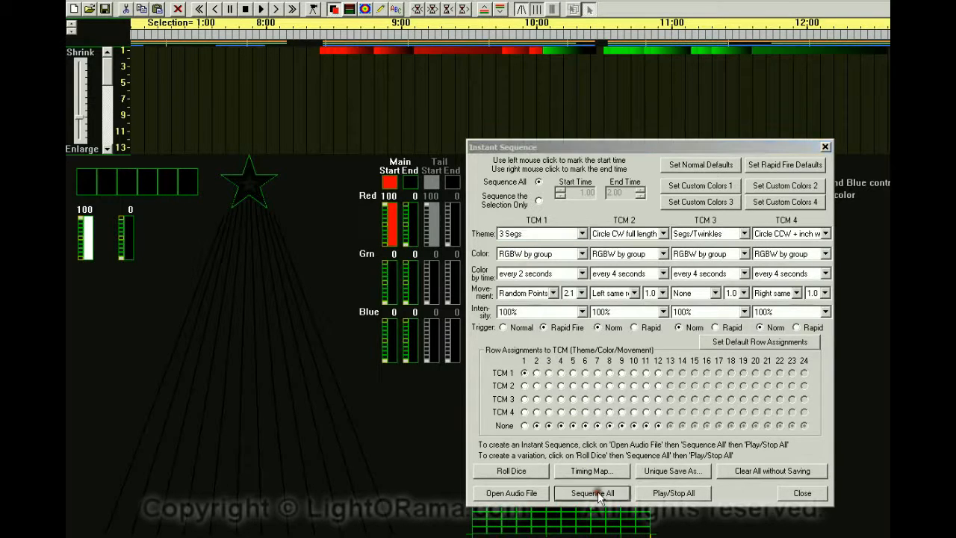
click(691, 367)
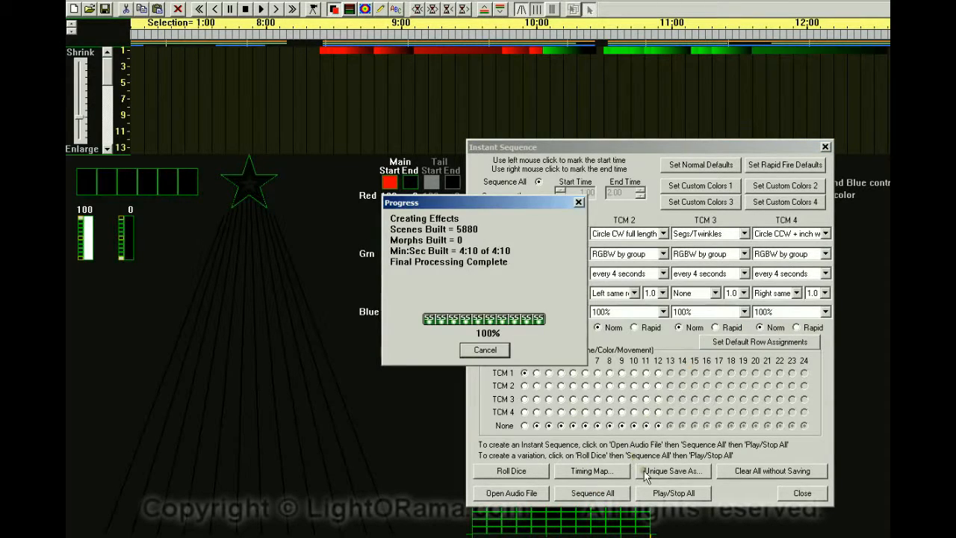
click(652, 494)
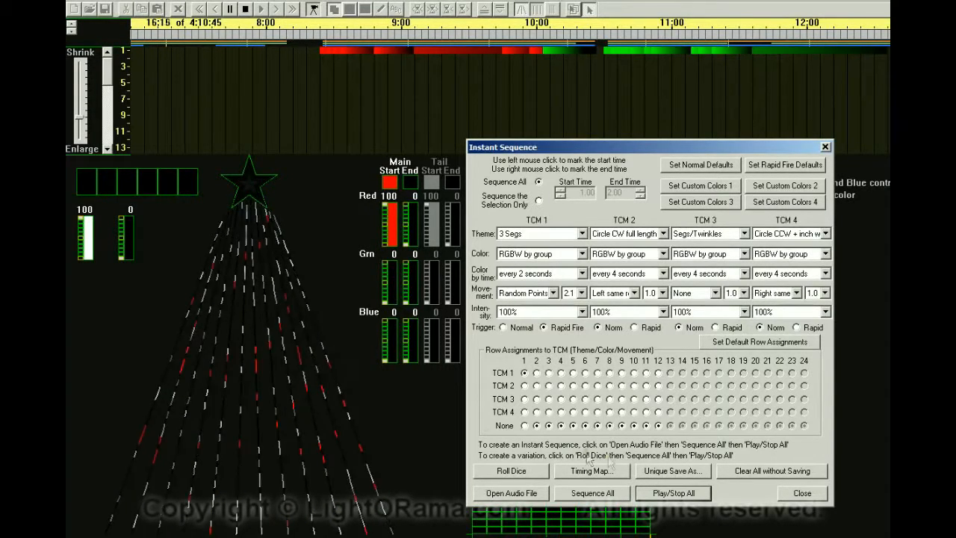
click(675, 494)
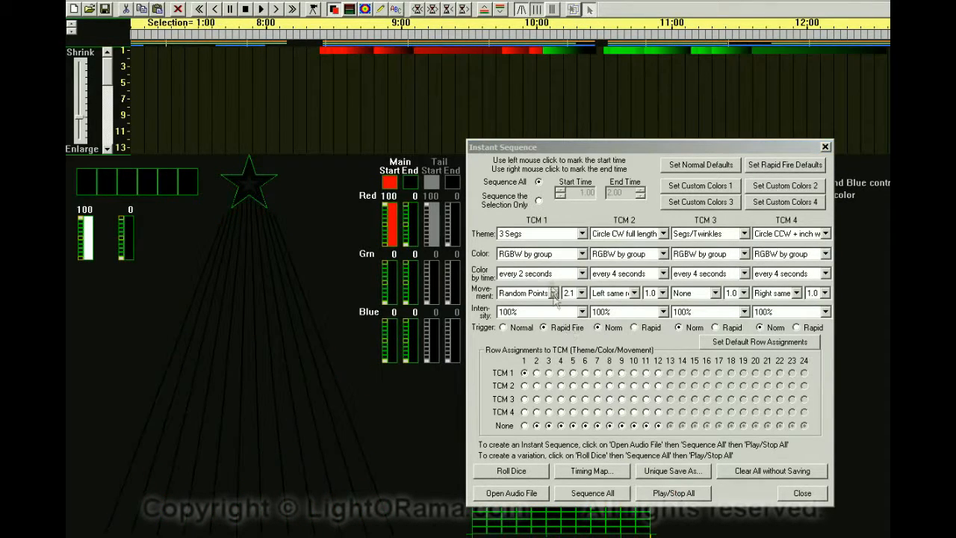
Set TCM 1 theme to 5 Pixels and regenerate the whole sequence, erasing the existing one.
click(582, 233)
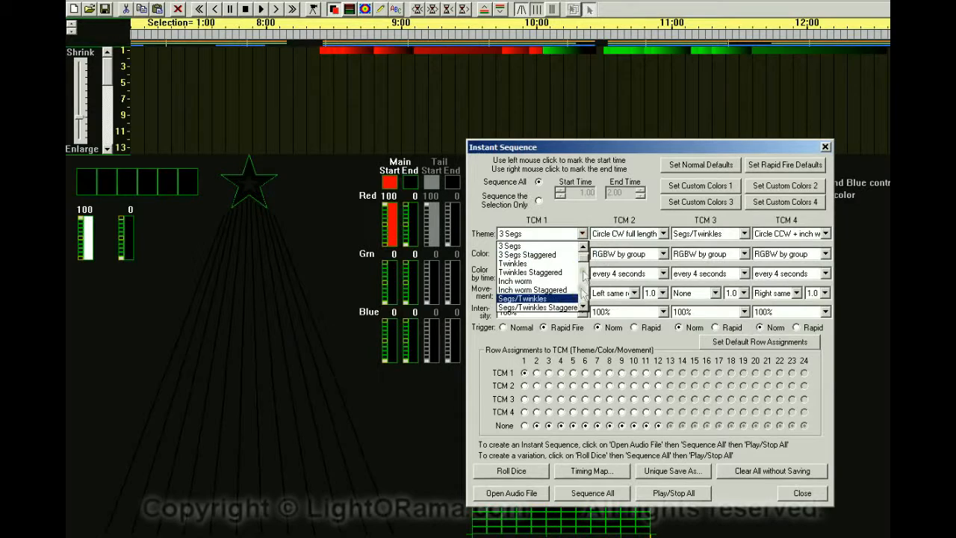
drag(582, 258, 583, 299)
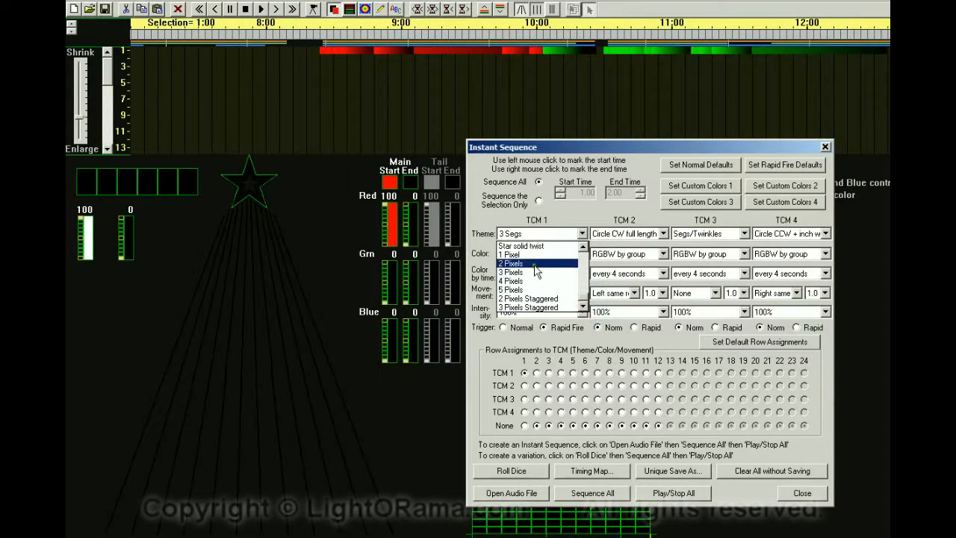
click(528, 291)
click(596, 493)
click(699, 366)
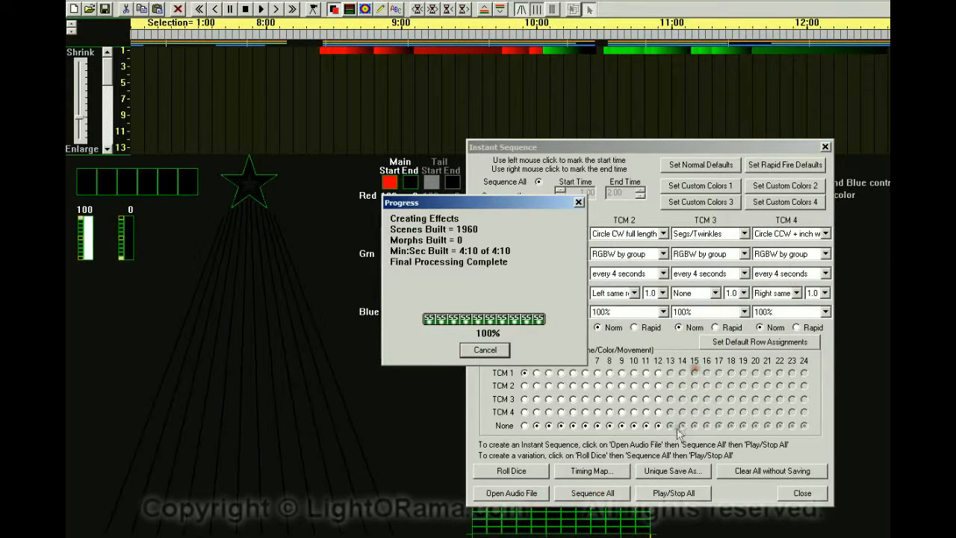
Play the sequence back to preview the 5 Pixels theme.
click(667, 496)
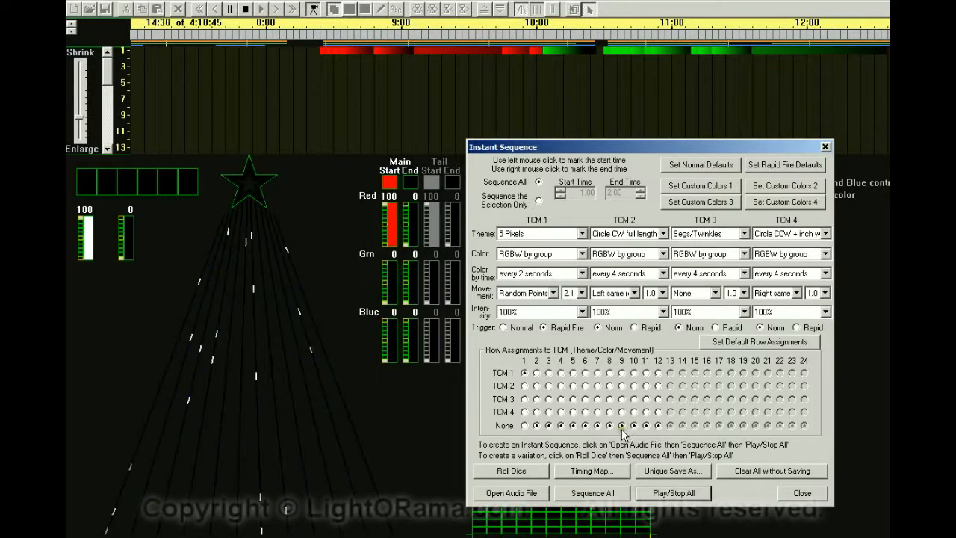
click(663, 495)
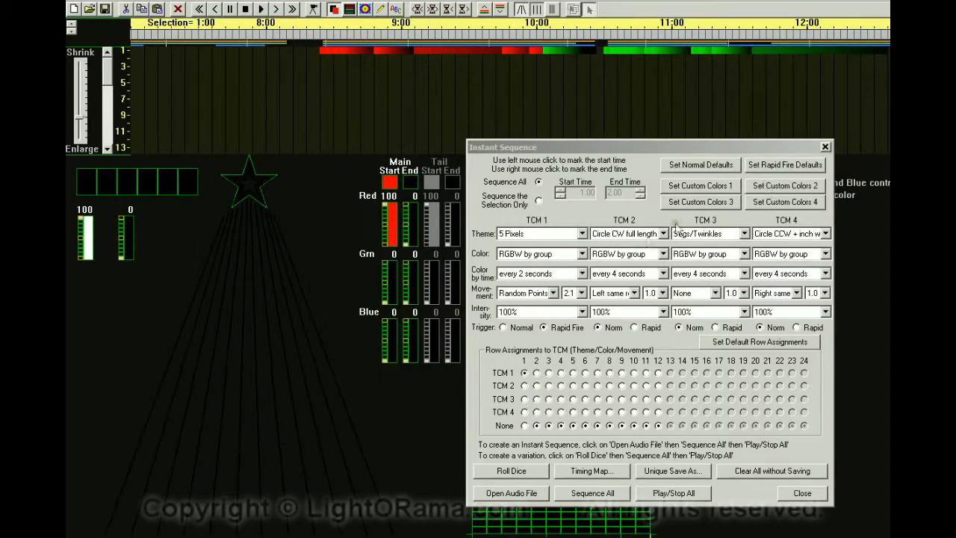
Adjust the timing map, then regenerate the whole sequence with new timings, erasing the existing one.
drag(955, 38, 540, 51)
click(512, 131)
drag(498, 52, 955, 52)
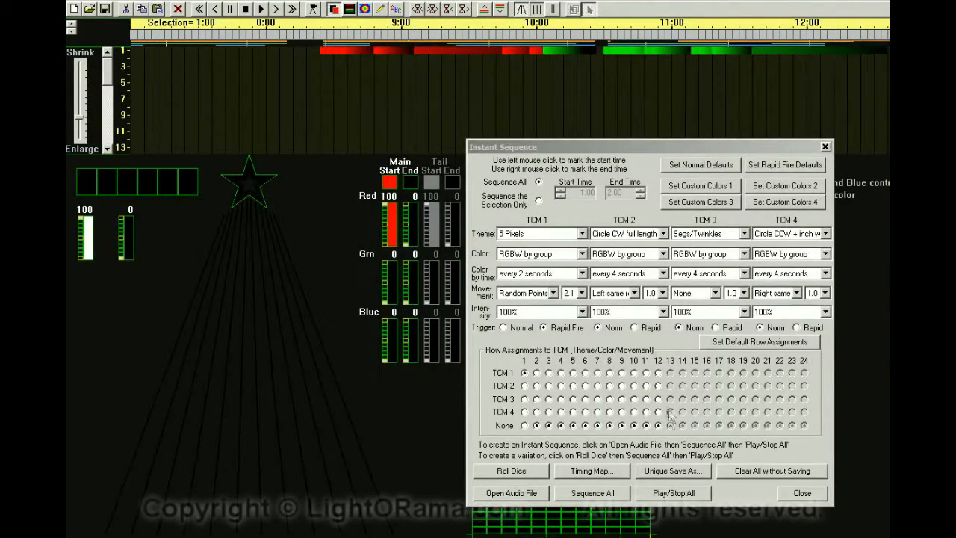
click(609, 488)
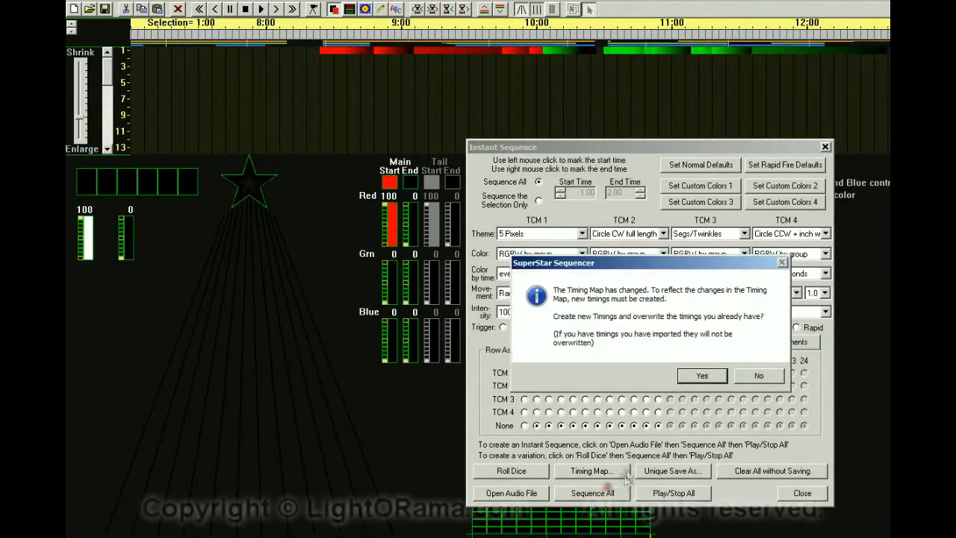
click(699, 375)
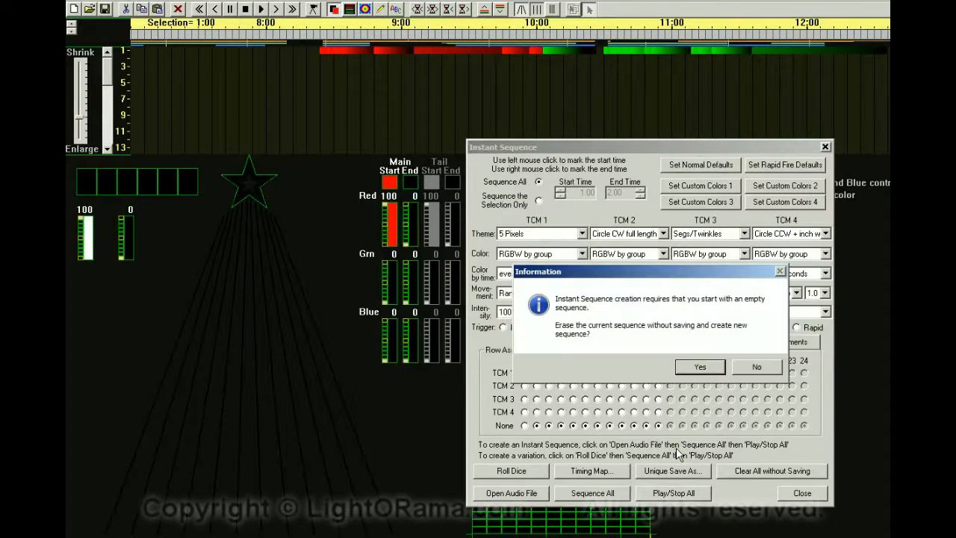
click(689, 366)
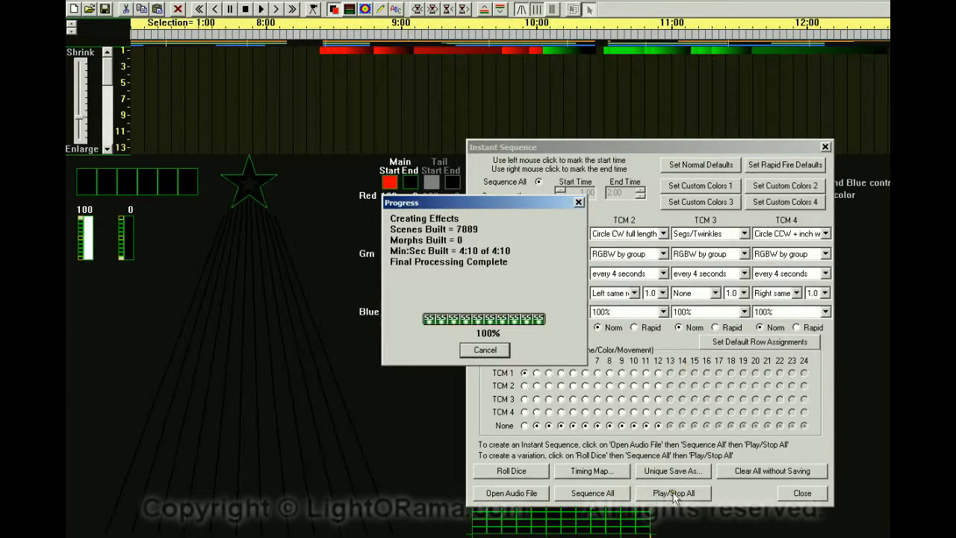
Rewind and play the sequence back to preview the new timings.
click(673, 492)
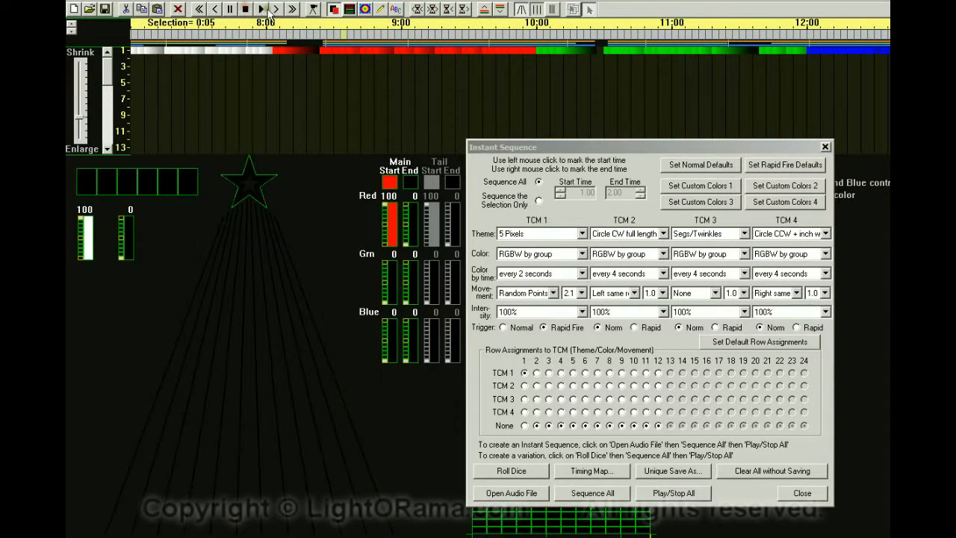
click(200, 9)
click(313, 9)
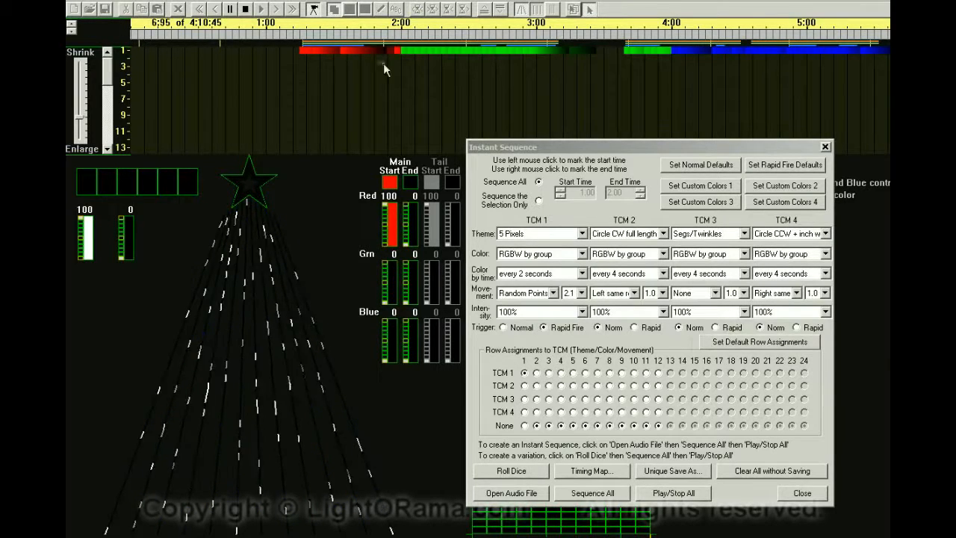
click(315, 12)
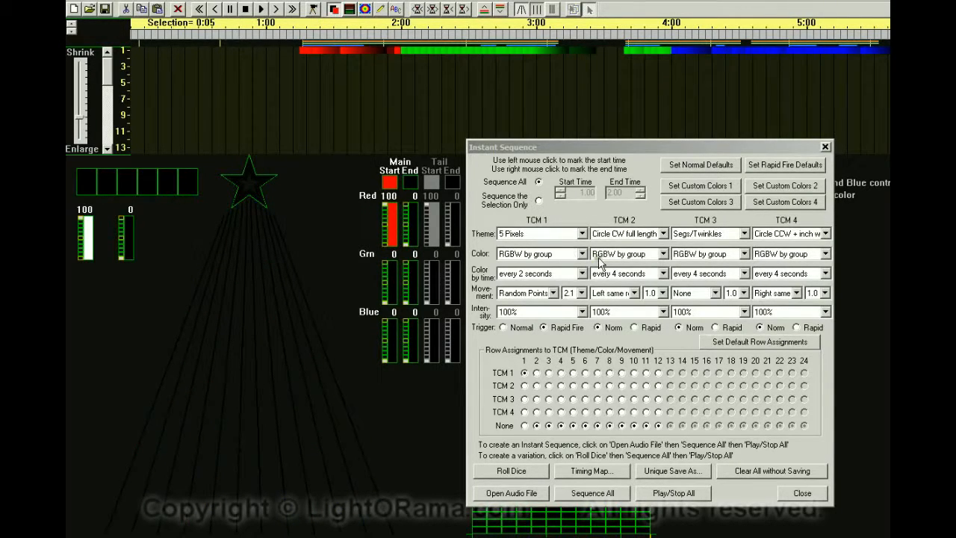